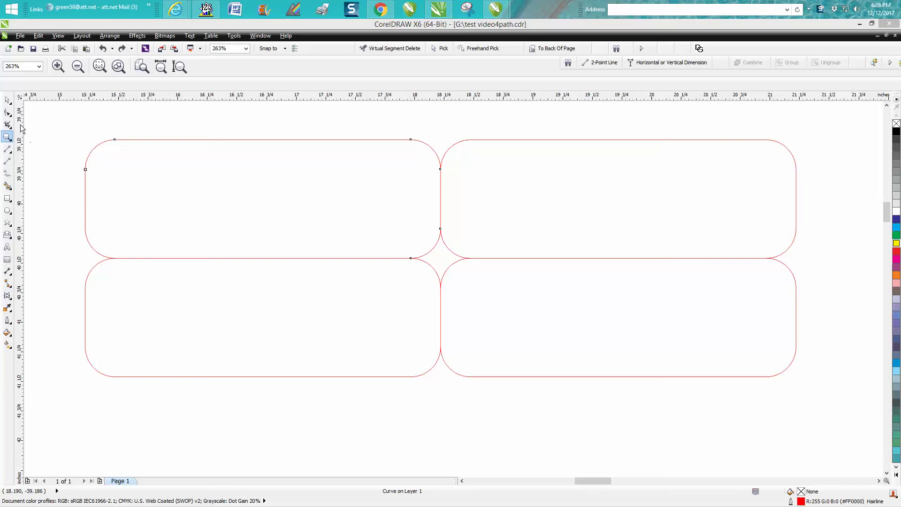
# - Try shifting the top-left tag outline, undo it, and select its left piece and corner arc
pyautogui.click(8, 115)
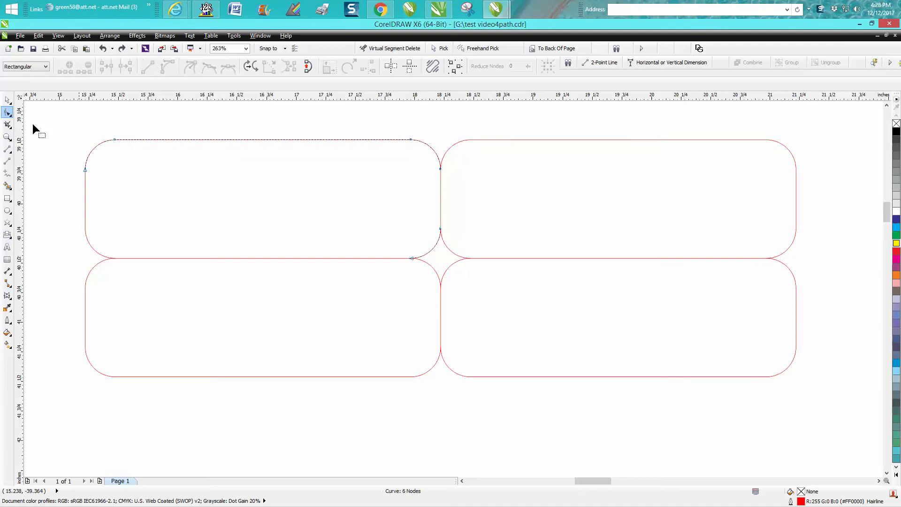
pyautogui.click(8, 99)
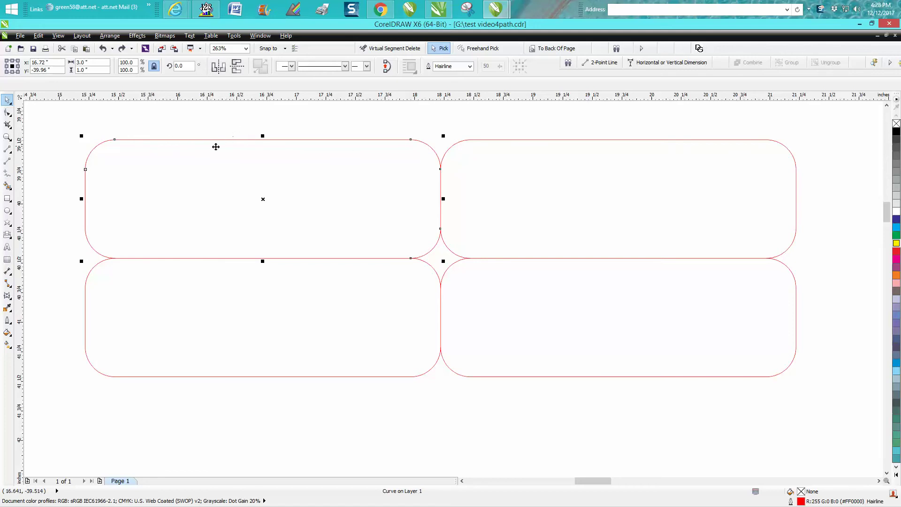
pyautogui.moveTo(262, 203); pyautogui.dragTo(247, 186)
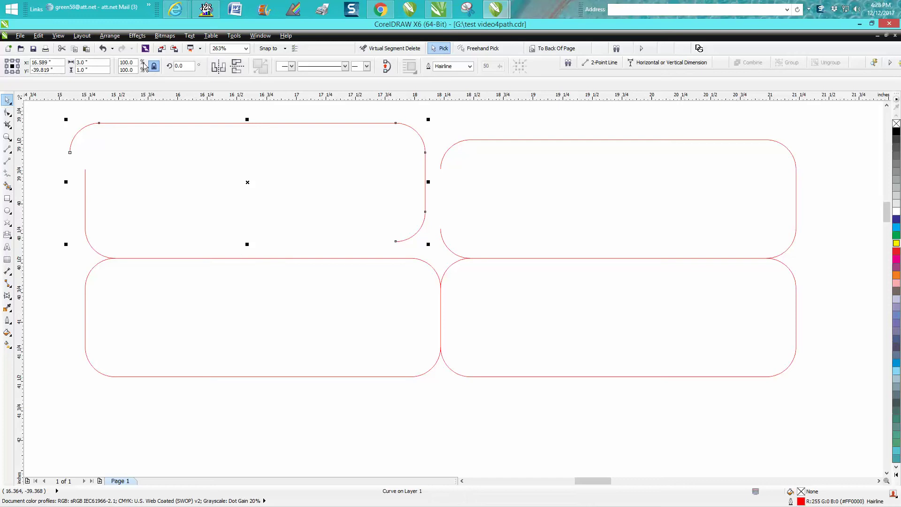
pyautogui.click(102, 48)
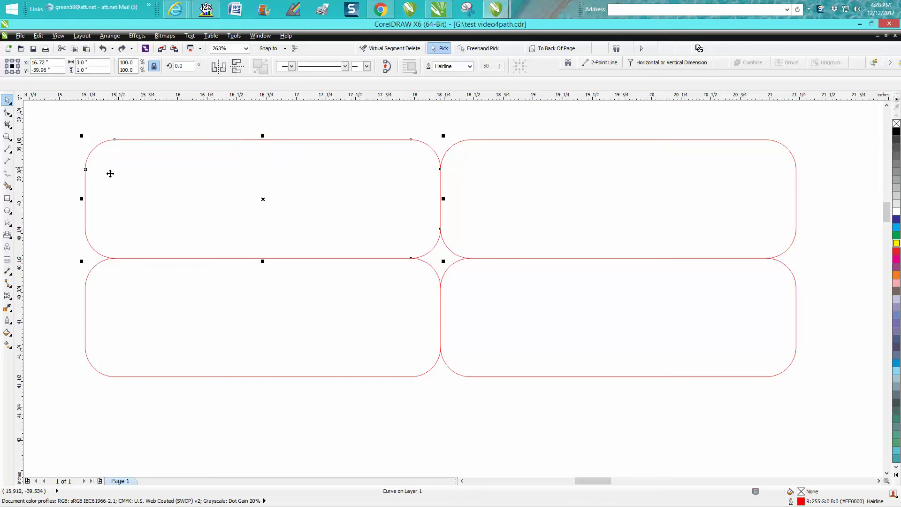
pyautogui.click(85, 200)
pyautogui.click(99, 251)
# - Zoom in on the tag's upper-left corner and reverse the main six-node curve's direction
pyautogui.click(8, 113)
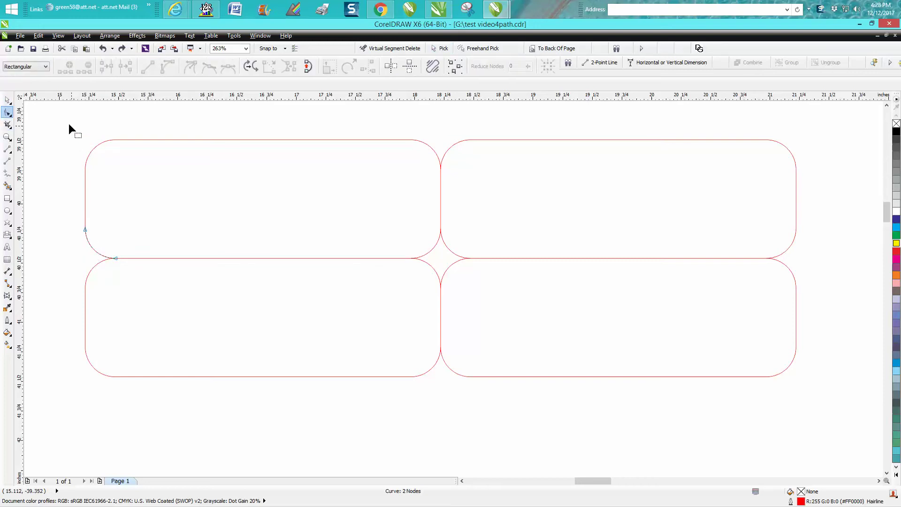
pyautogui.moveTo(68, 126); pyautogui.dragTo(471, 311)
pyautogui.press('z')
pyautogui.press('F10')
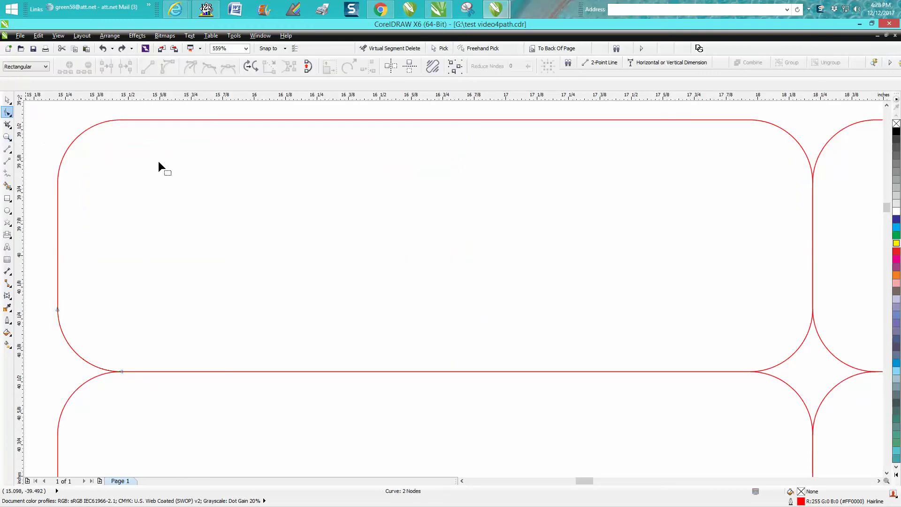
pyautogui.click(731, 119)
pyautogui.click(56, 186)
pyautogui.click(58, 183)
pyautogui.rightClick(58, 183)
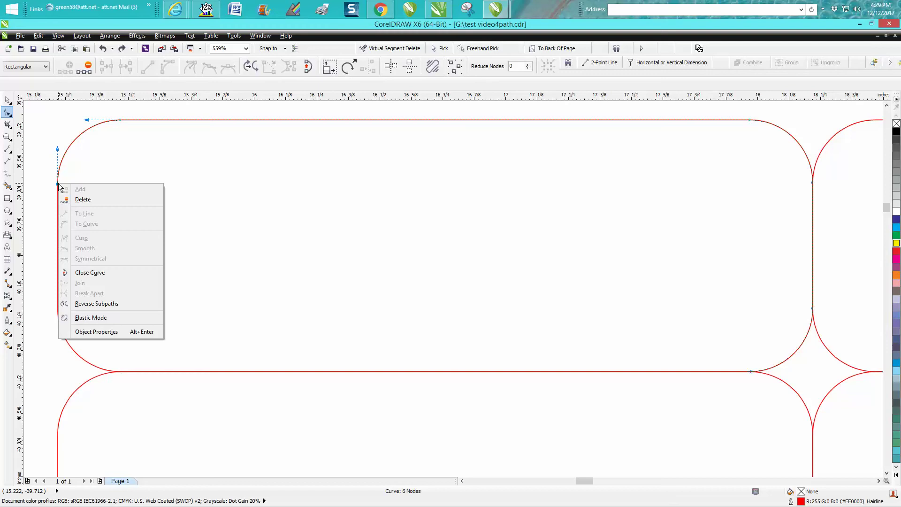
pyautogui.click(100, 303)
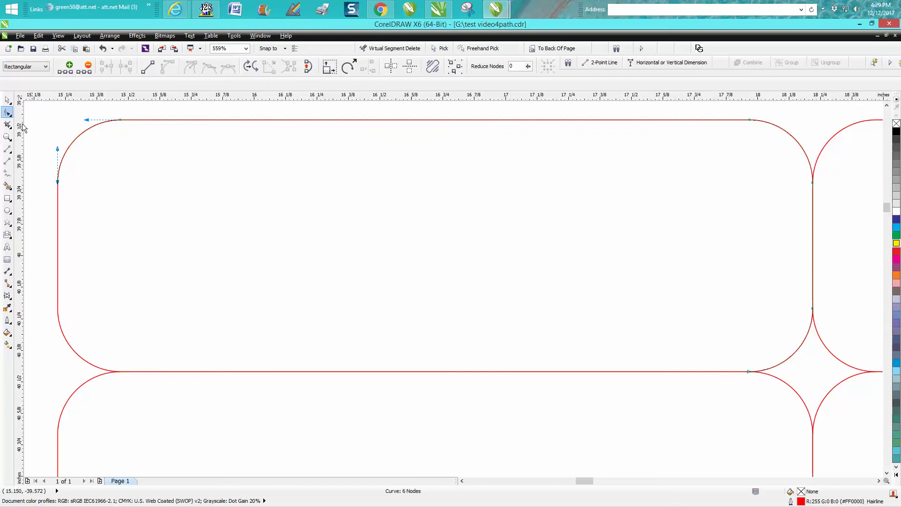
# - Reverse the left two-node segment and the lower-left piece, then select the whole top-left tag
pyautogui.click(57, 207)
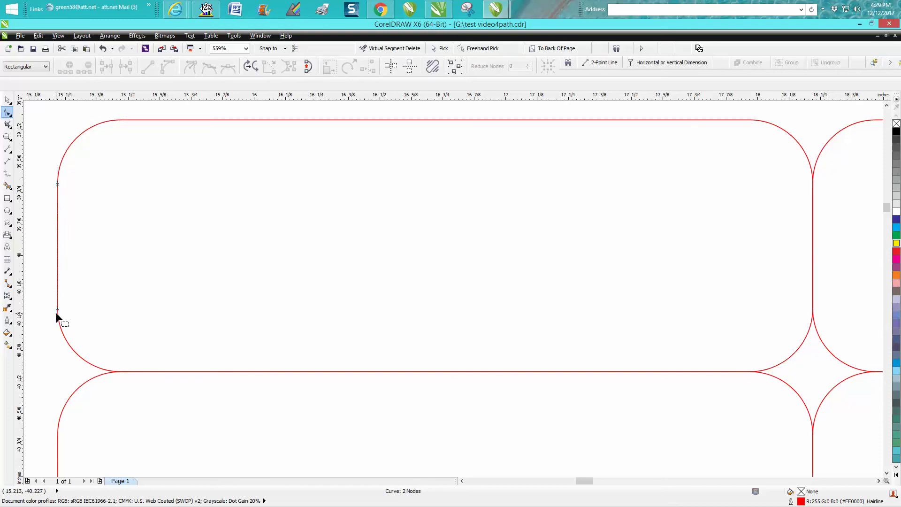
pyautogui.rightClick(57, 184)
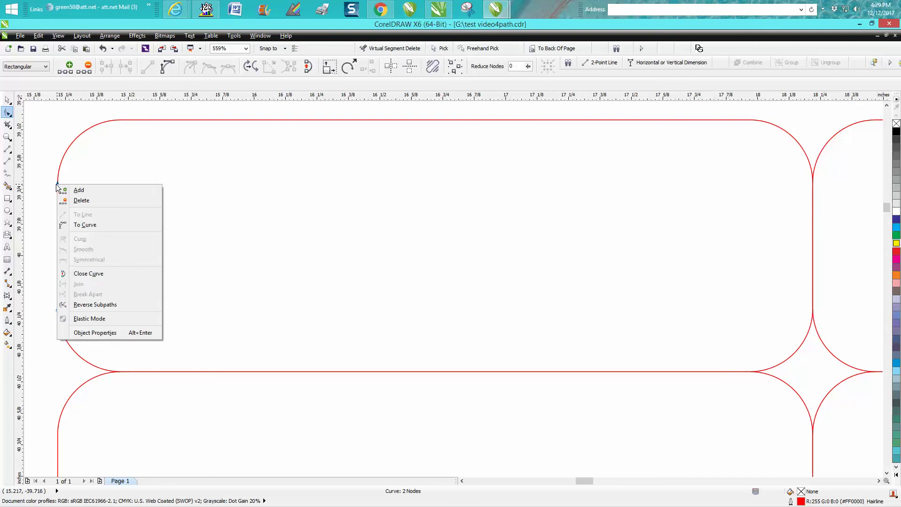
pyautogui.click(92, 303)
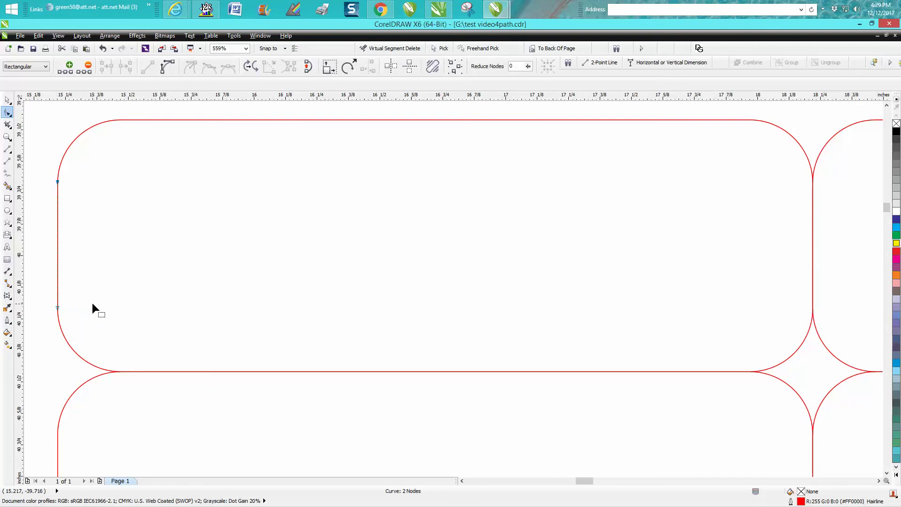
pyautogui.rightClick(58, 310)
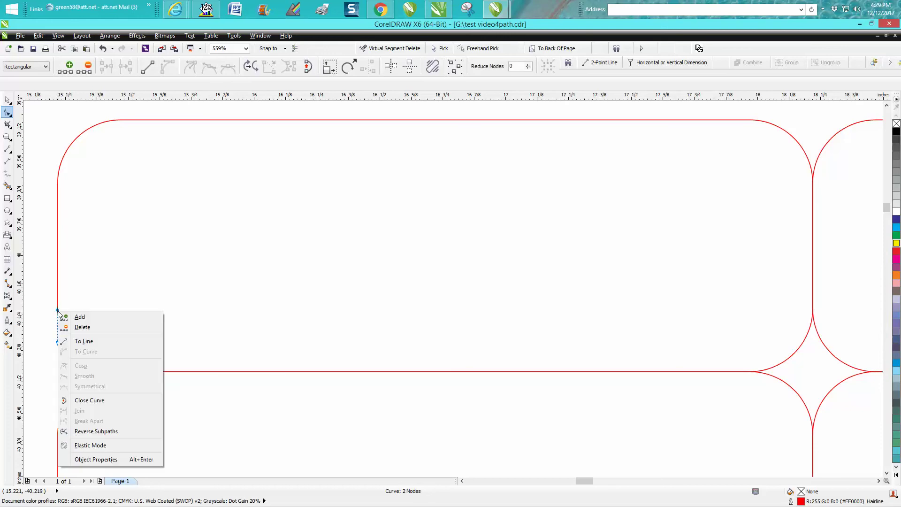
pyautogui.click(97, 431)
pyautogui.click(8, 100)
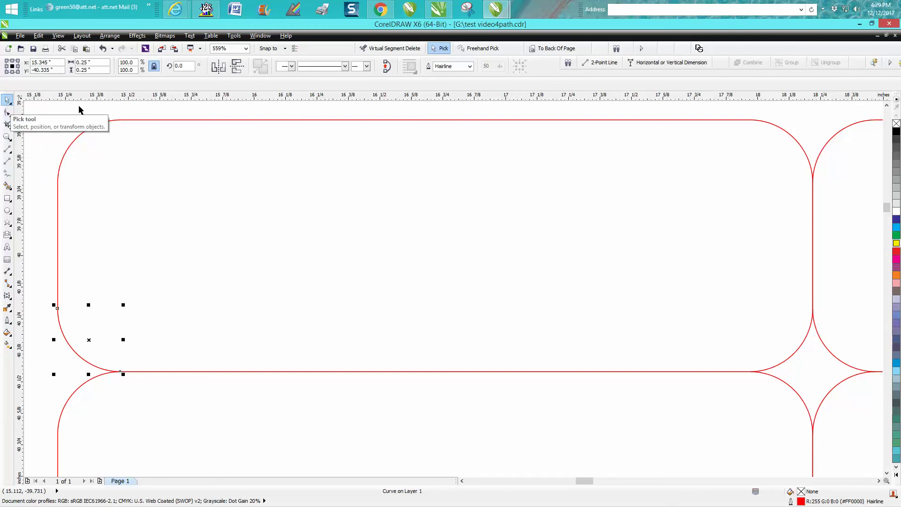
pyautogui.click(209, 120)
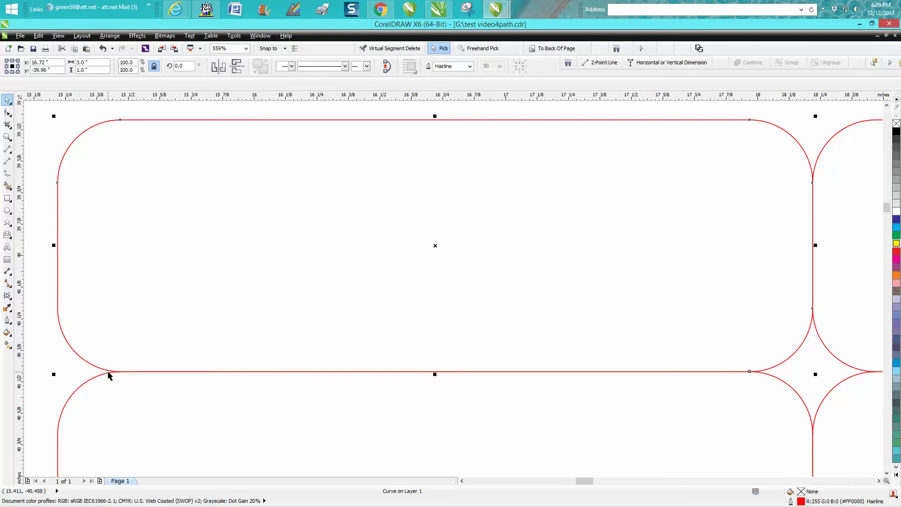
# - Lift the top-left tag's pieces upward clear of the other tags and select its small left segment
pyautogui.scroll(-4, 107, 366)
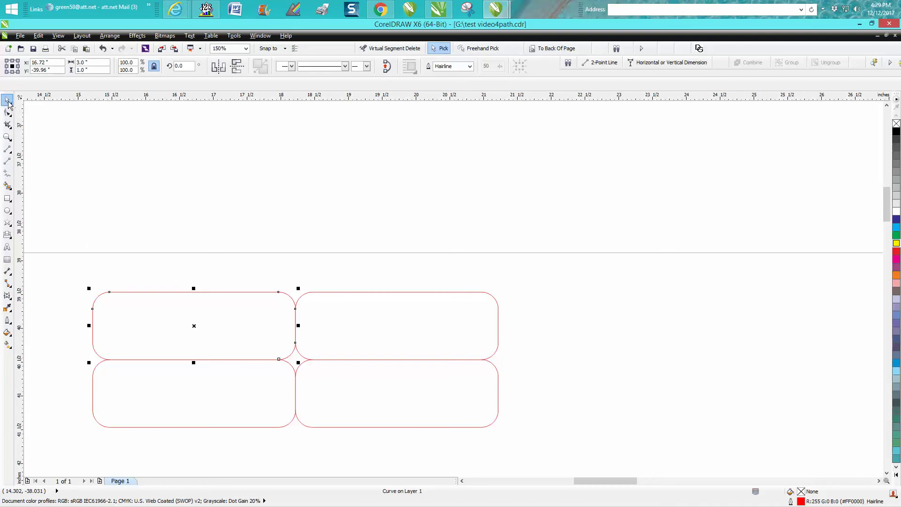
pyautogui.moveTo(77, 275); pyautogui.dragTo(296, 362)
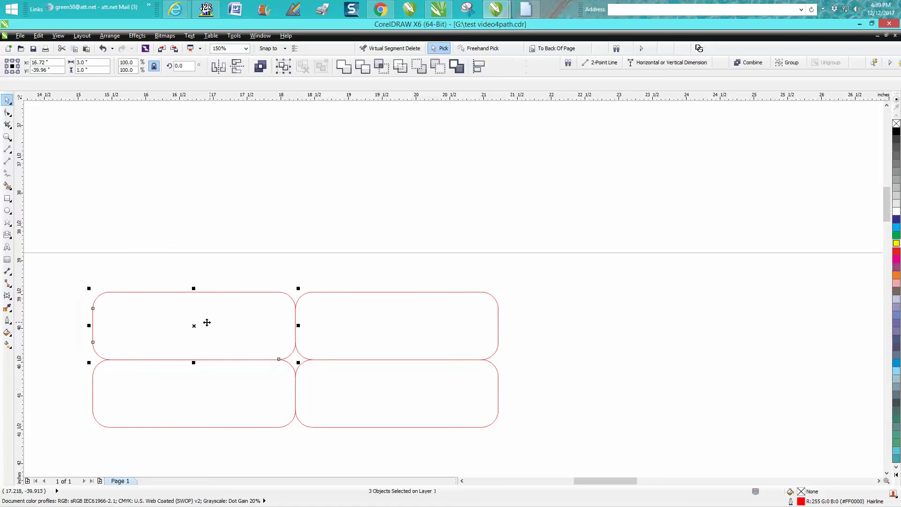
pyautogui.moveTo(193, 324); pyautogui.dragTo(188, 241)
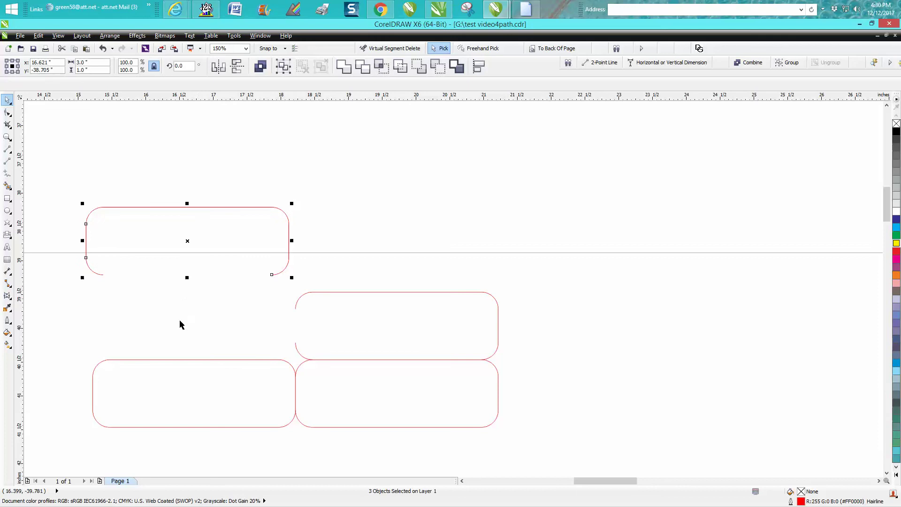
pyautogui.click(76, 160)
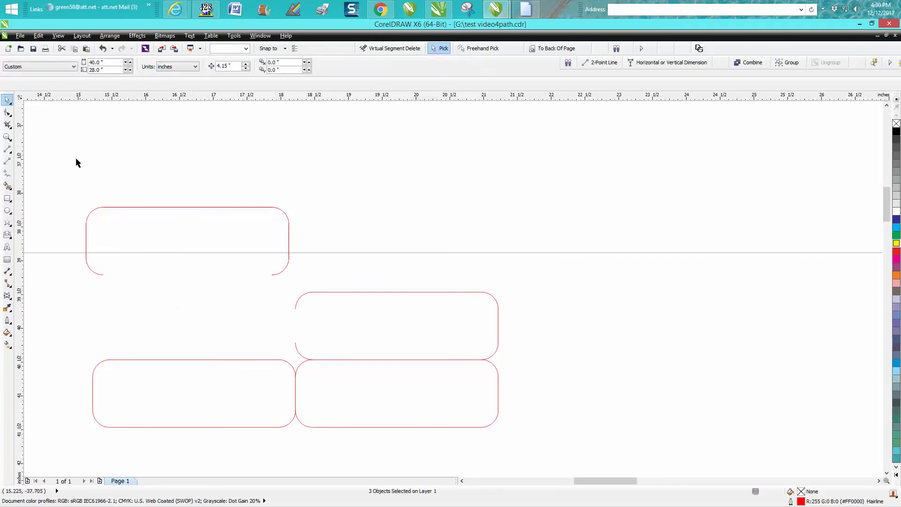
pyautogui.click(152, 207)
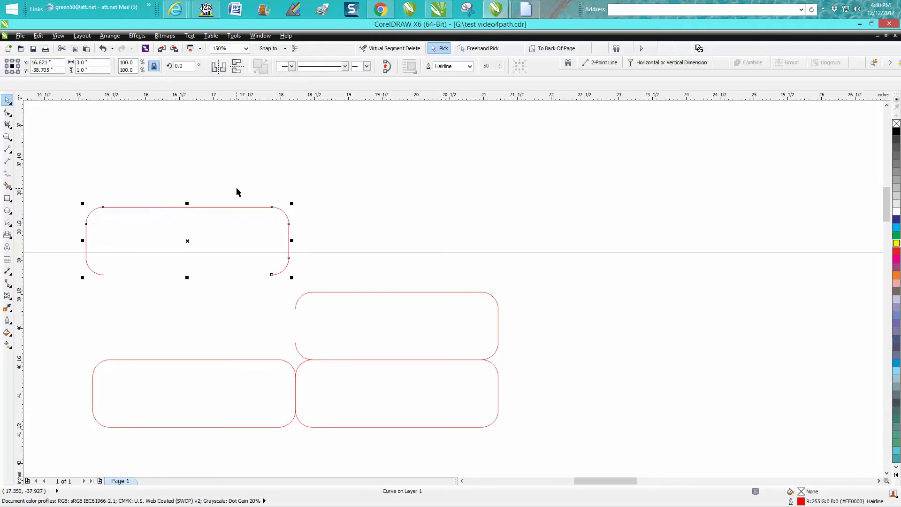
pyautogui.press('Tab')
pyautogui.press('Tab')
pyautogui.press('Tab')
# - Use Shape-tool node options to reverse the bottom-left tag's left segment and its corner arc
pyautogui.click(7, 113)
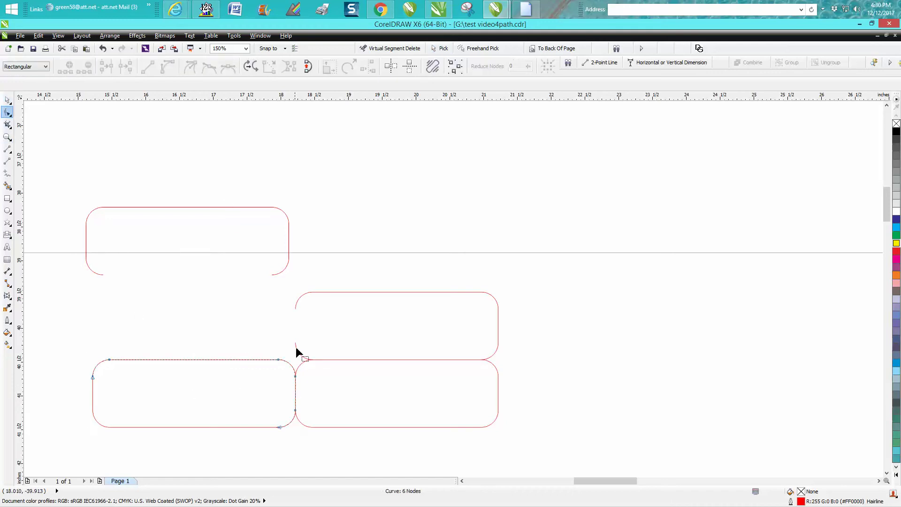
pyautogui.rightClick(280, 426)
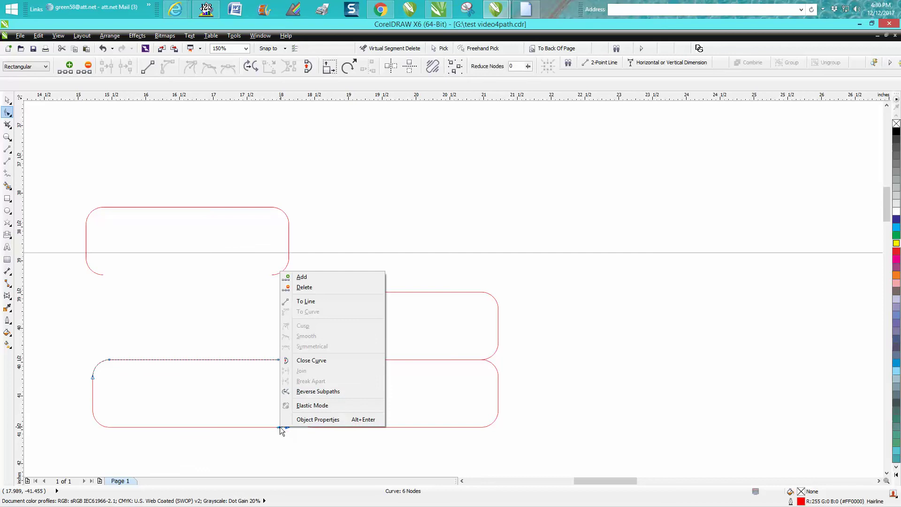
pyautogui.click(299, 390)
pyautogui.click(255, 406)
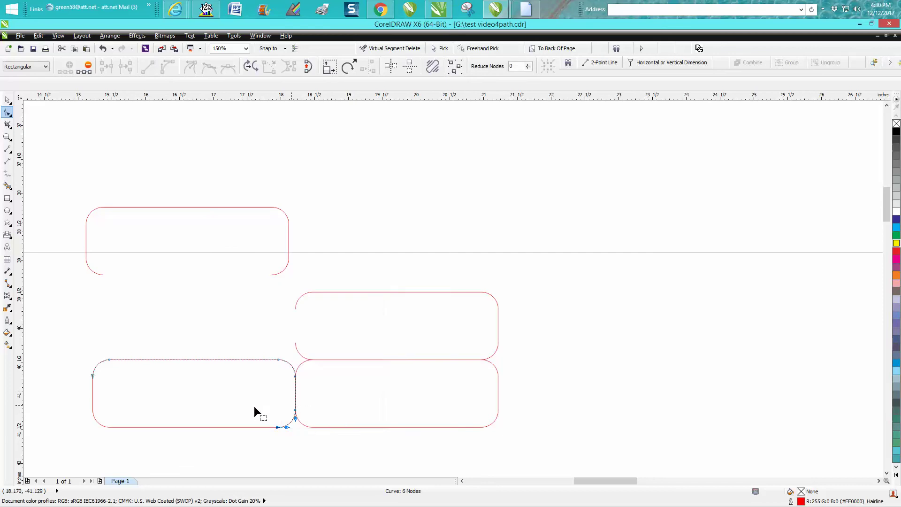
pyautogui.click(93, 392)
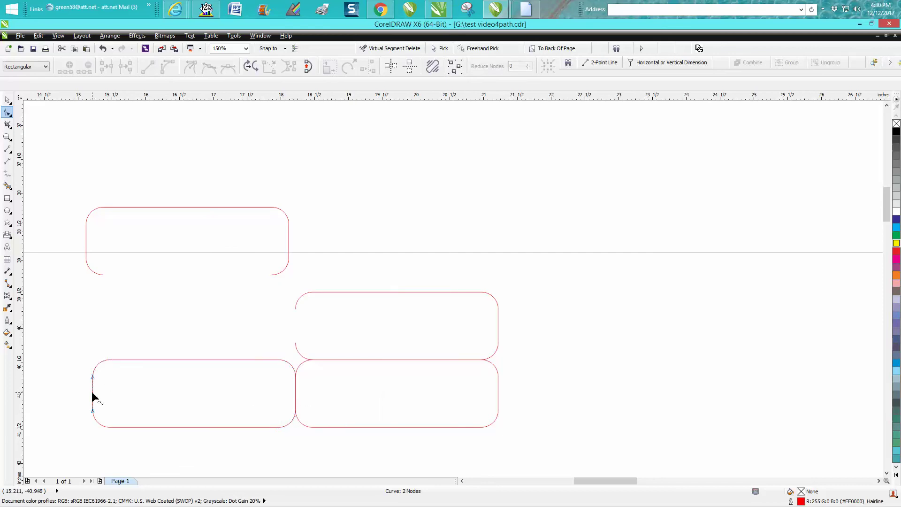
pyautogui.rightClick(93, 377)
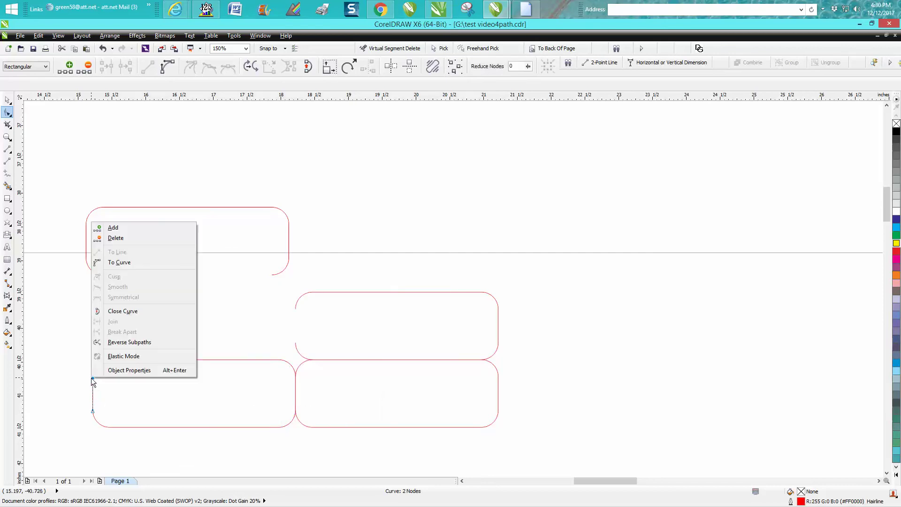
pyautogui.click(115, 342)
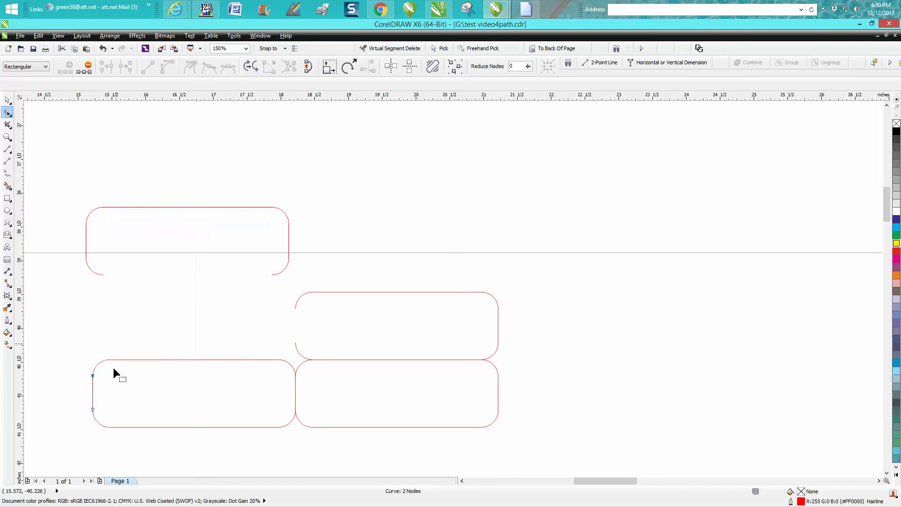
pyautogui.click(93, 416)
pyautogui.rightClick(93, 415)
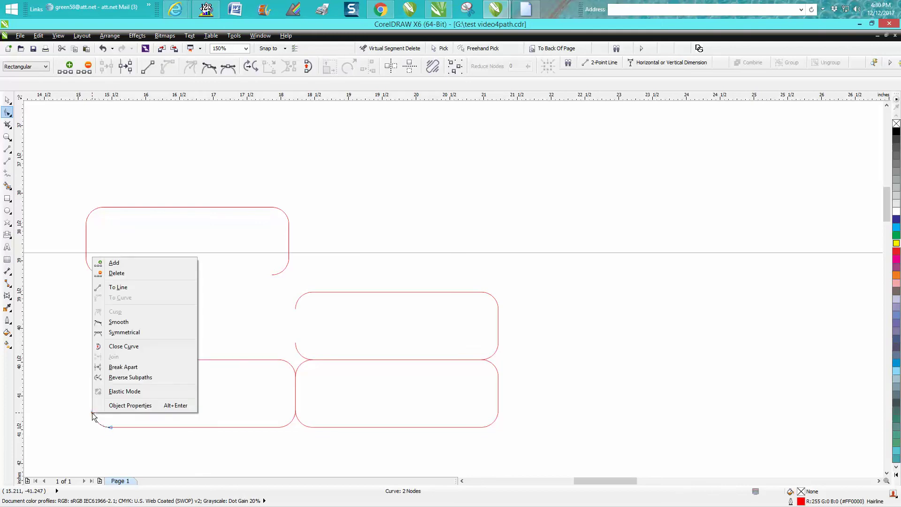
pyautogui.click(132, 378)
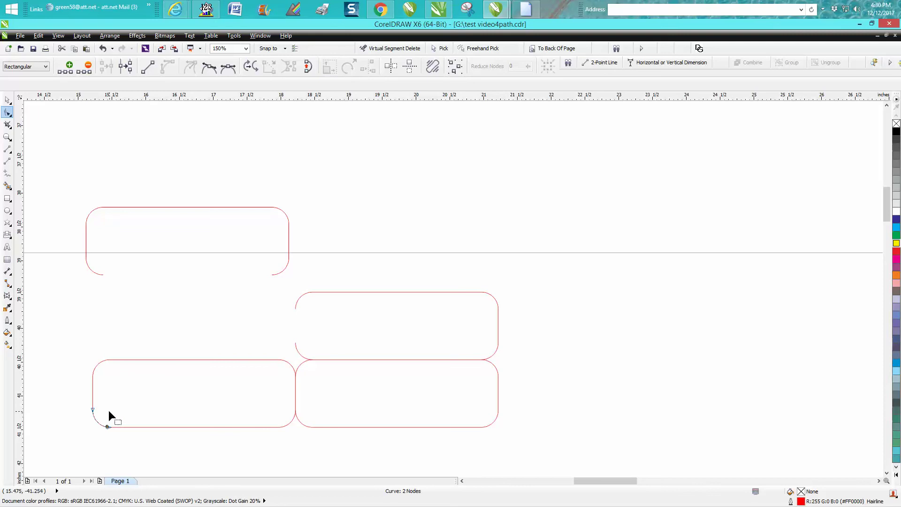
pyautogui.click(7, 100)
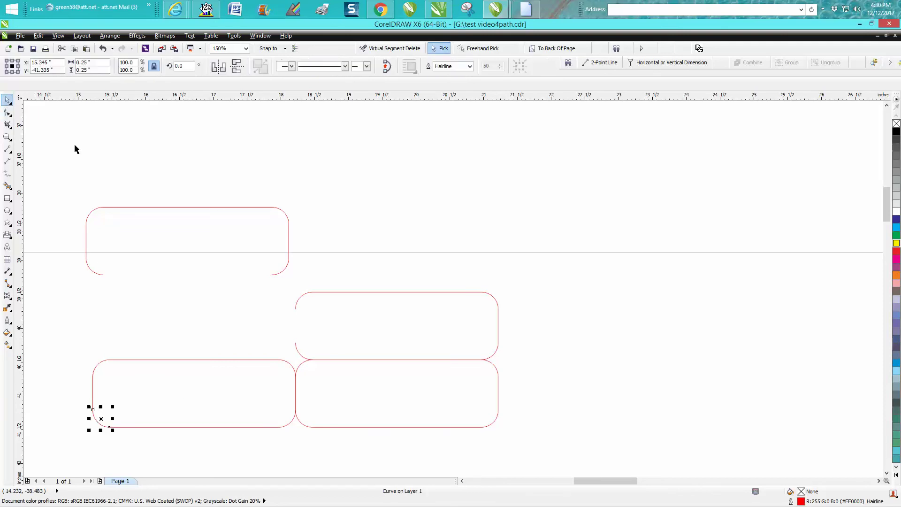
# - Drag the raised tag's pieces down into the grid's top-left slot and Tab through its curves
pyautogui.moveTo(157, 208); pyautogui.dragTo(163, 292)
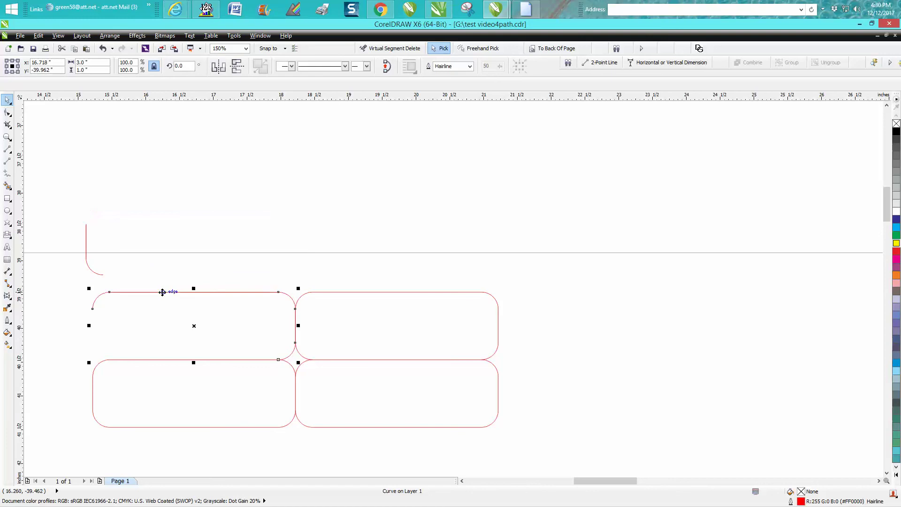
pyautogui.click(103, 50)
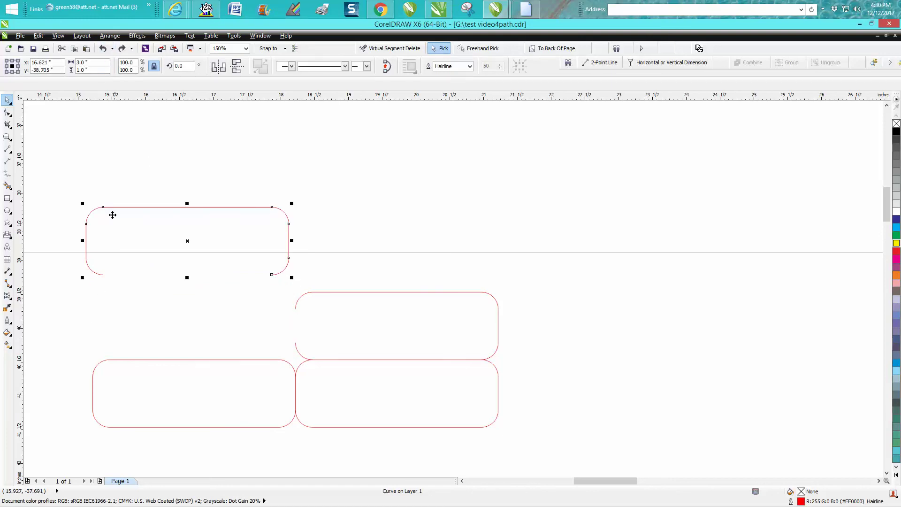
pyautogui.moveTo(80, 189); pyautogui.dragTo(305, 298)
pyautogui.press('Delete')
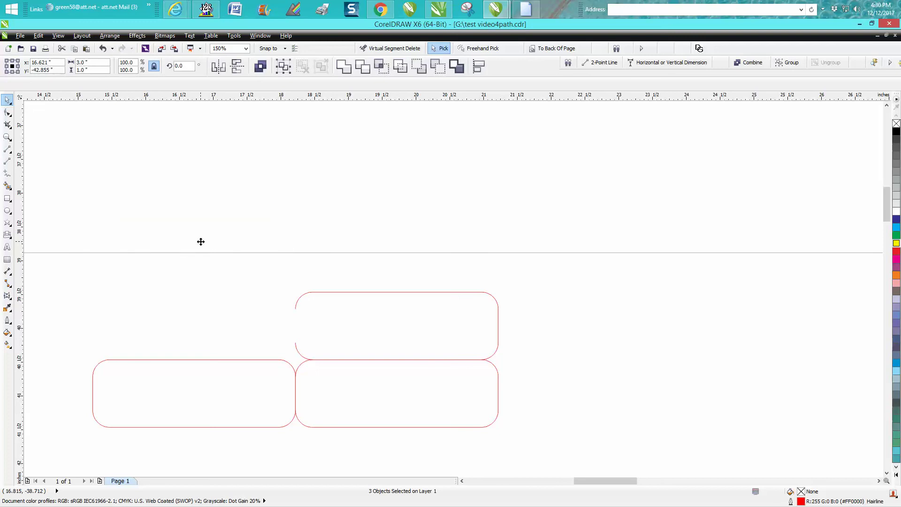
pyautogui.hotkey('ctrl', 'z')
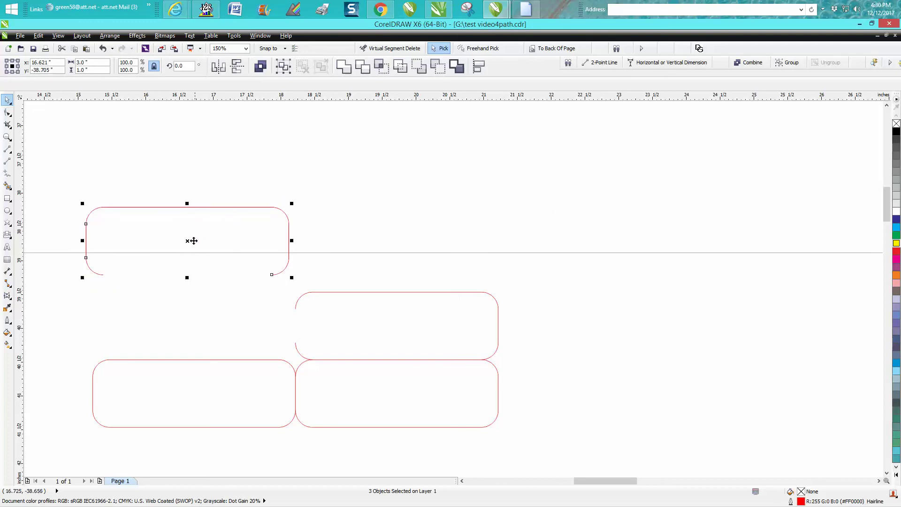
pyautogui.moveTo(192, 241); pyautogui.dragTo(194, 323)
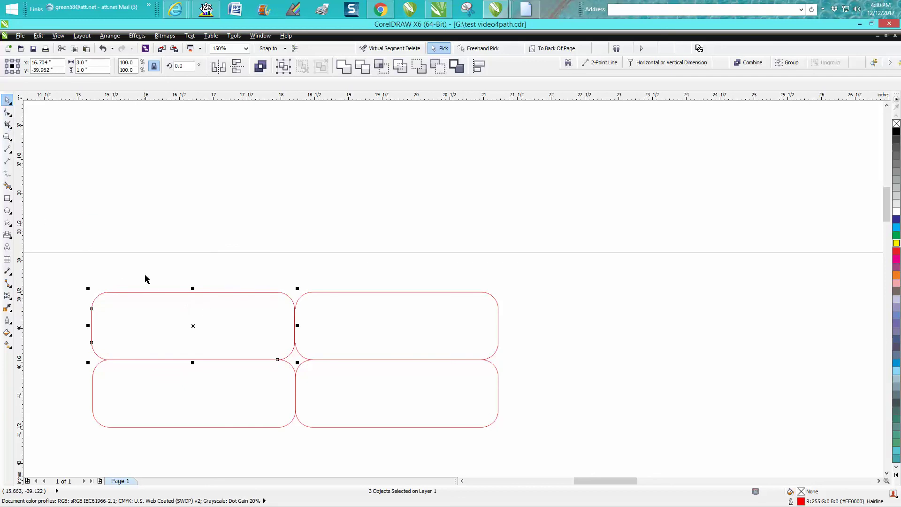
pyautogui.click(165, 295)
pyautogui.click(168, 292)
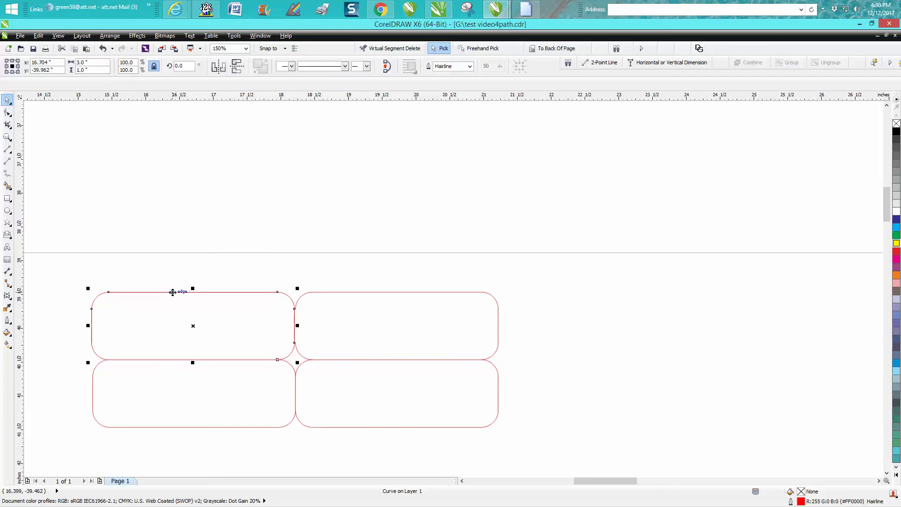
pyautogui.press('Tab')
pyautogui.press('Tab')
pyautogui.press('Tab')
pyautogui.press('Tab')
pyautogui.press('Tab')
# - Apply Reverse Subpaths to the lower-left tag's bottom edge curve, then zoom in and back out
pyautogui.click(146, 424)
pyautogui.click(8, 112)
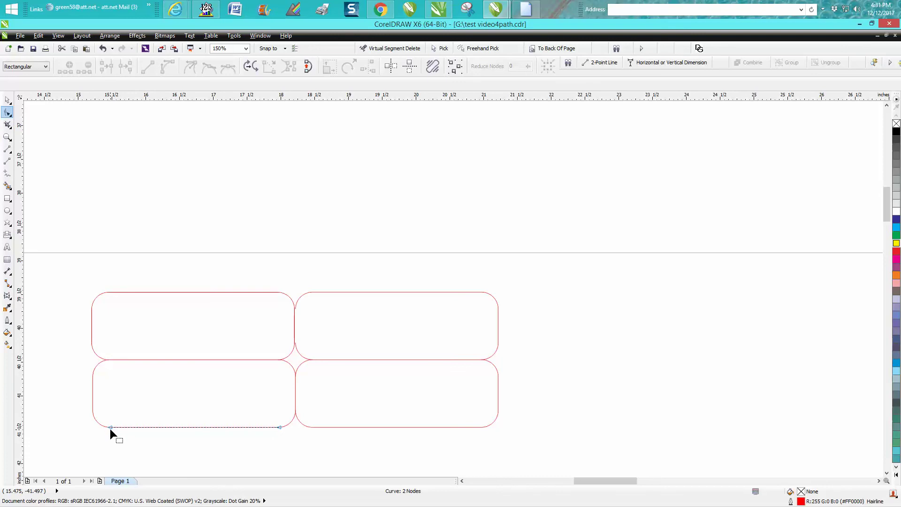
pyautogui.rightClick(110, 427)
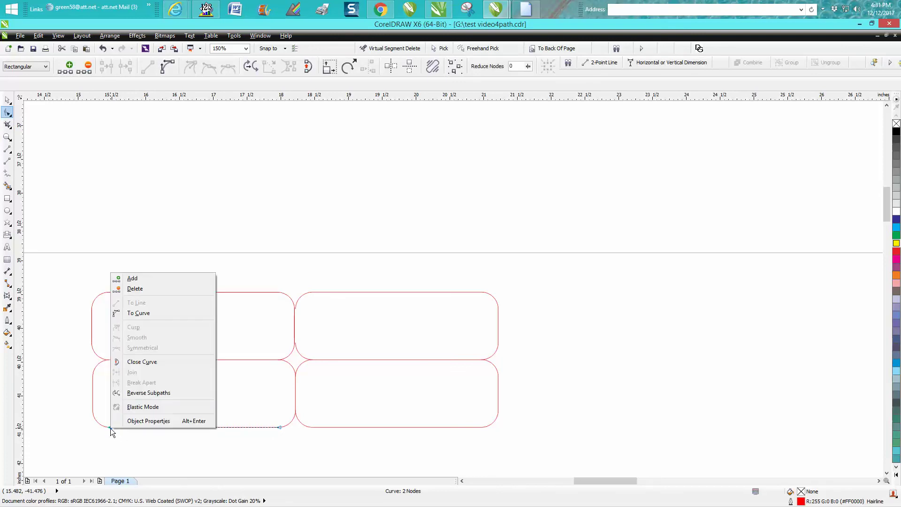
pyautogui.click(145, 394)
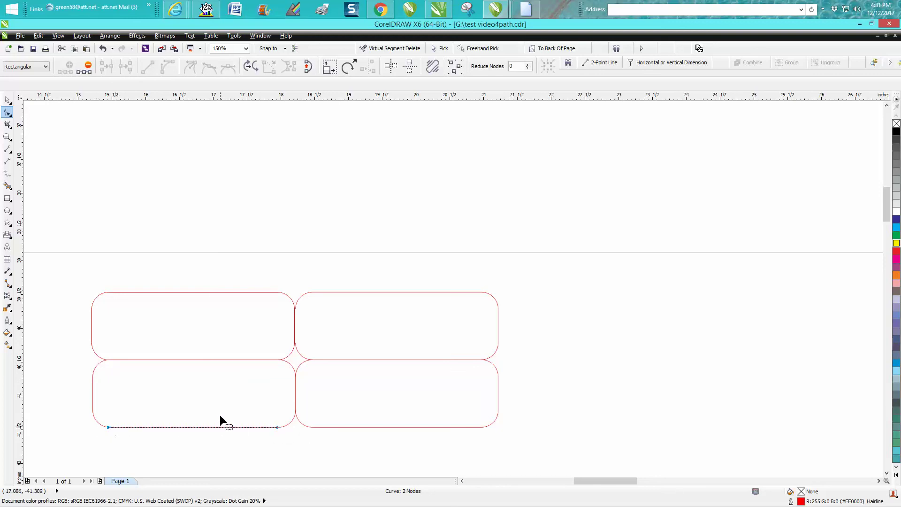
pyautogui.click(7, 137)
pyautogui.moveTo(50, 264); pyautogui.dragTo(514, 450)
pyautogui.rightClick(374, 373)
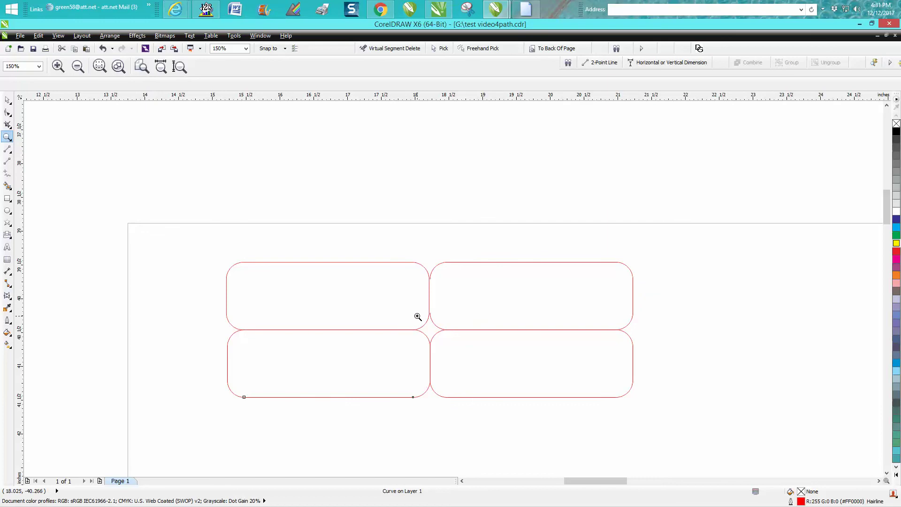
# - Draw a large square right of the tags and convert it to curves
pyautogui.click(8, 100)
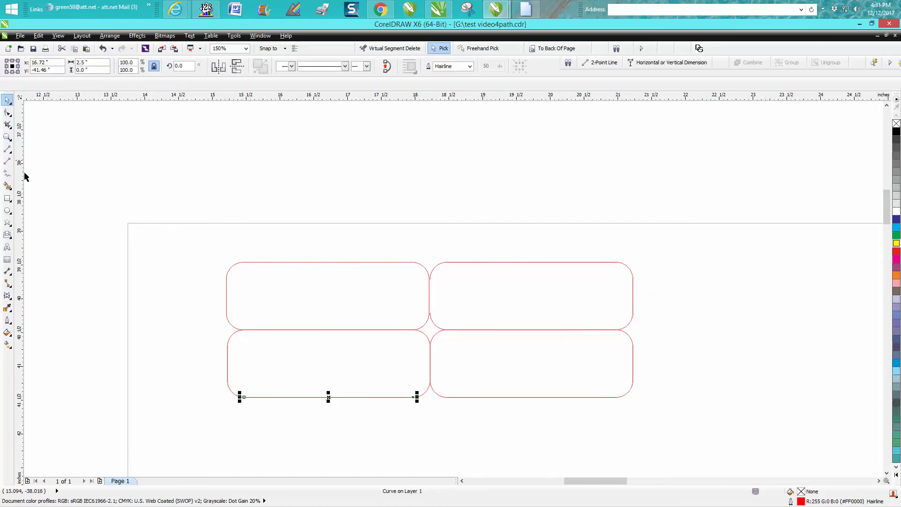
pyautogui.click(7, 198)
pyautogui.scroll(-4, 295, 199)
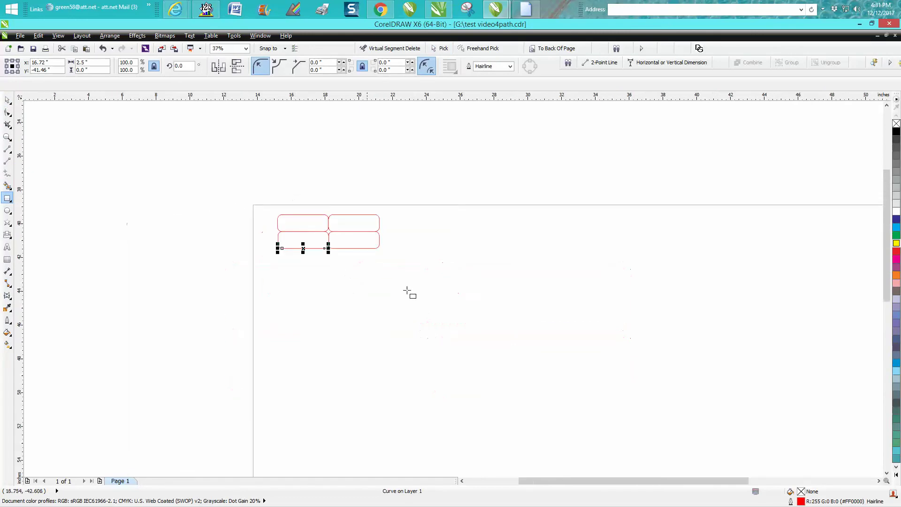
pyautogui.moveTo(447, 243); pyautogui.dragTo(457, 346)
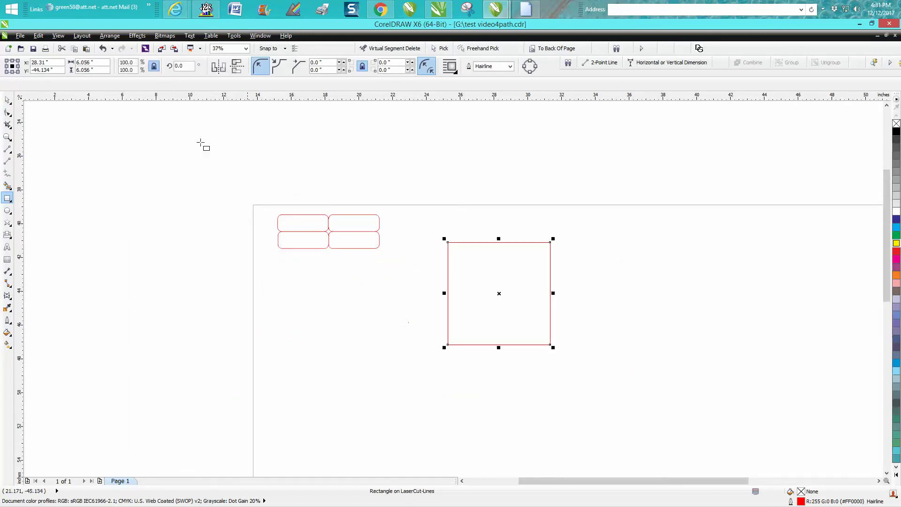
pyautogui.click(117, 41)
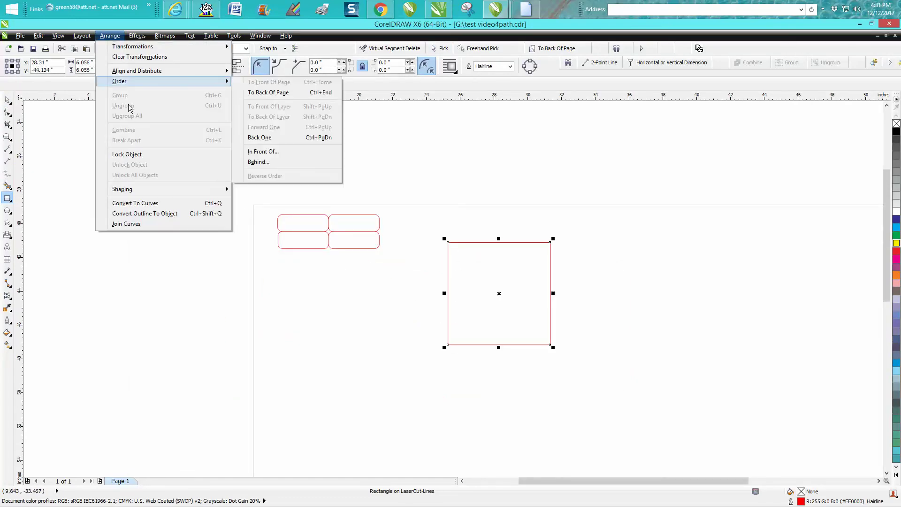
pyautogui.click(141, 203)
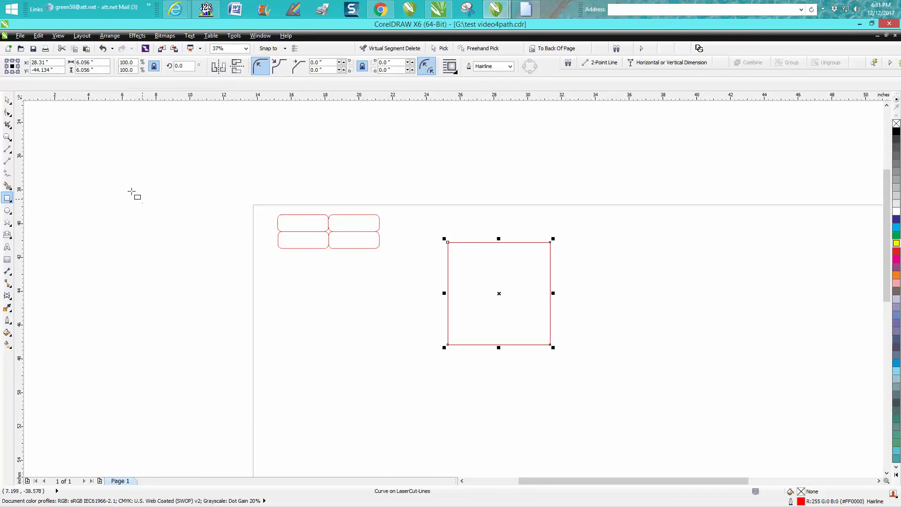
pyautogui.click(8, 113)
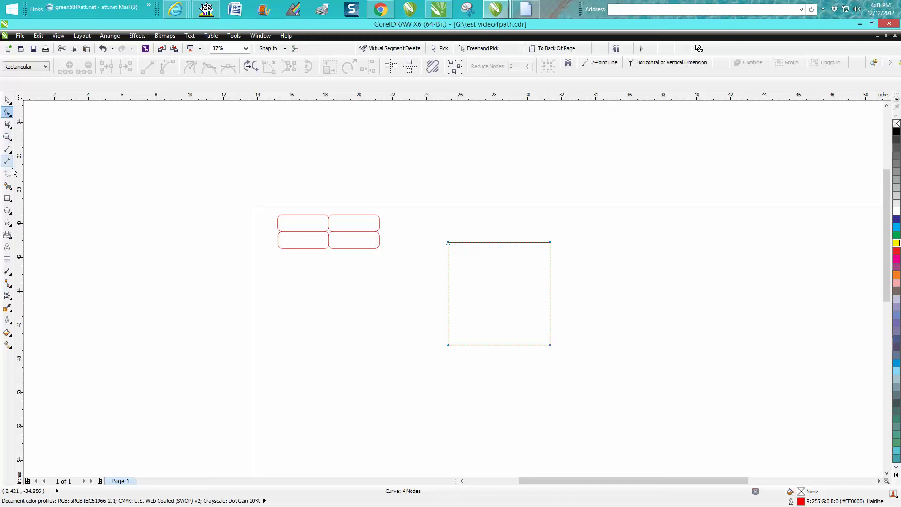
# - Draw a small rectangle overlapping the square's right edge and weld the two together
pyautogui.click(7, 198)
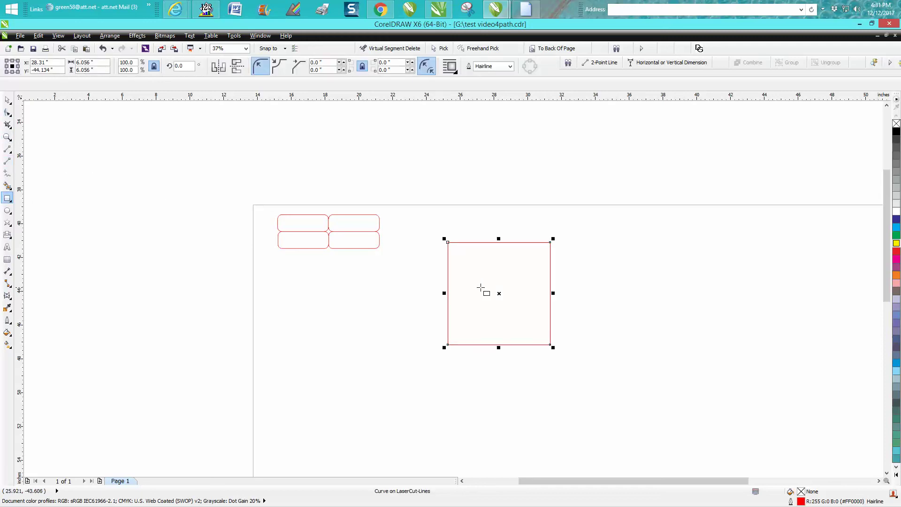
pyautogui.moveTo(534, 281)
pyautogui.mouseDown()
pyautogui.moveTo(565, 314)
pyautogui.moveTo(588, 318)
pyautogui.mouseUp()
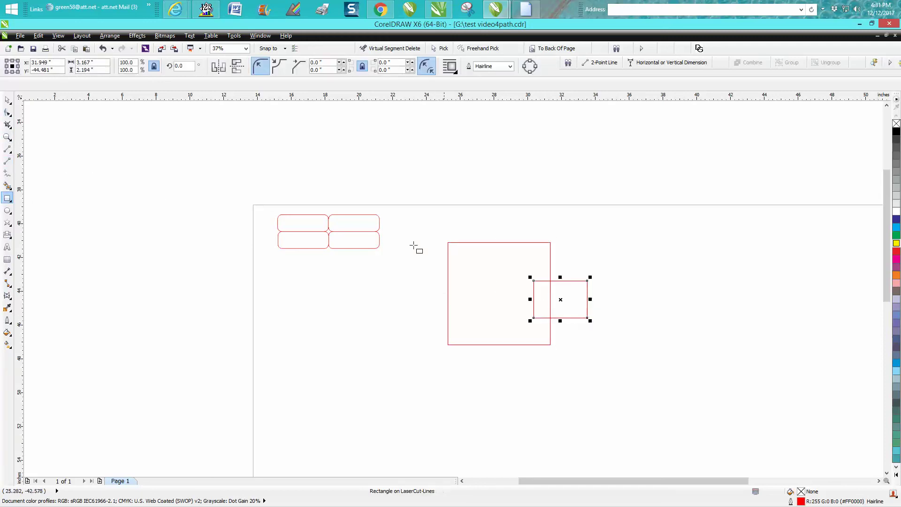
pyautogui.click(8, 100)
pyautogui.moveTo(436, 226); pyautogui.dragTo(621, 377)
pyautogui.click(350, 69)
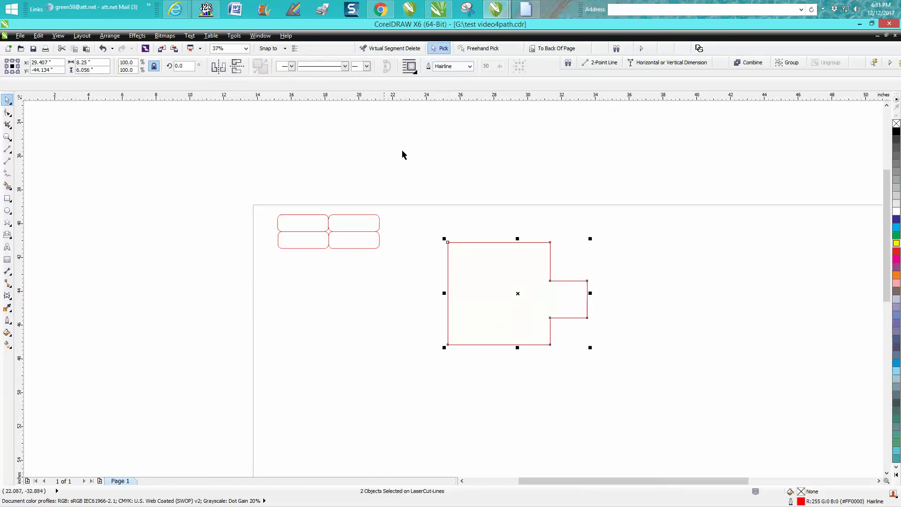
pyautogui.click(10, 114)
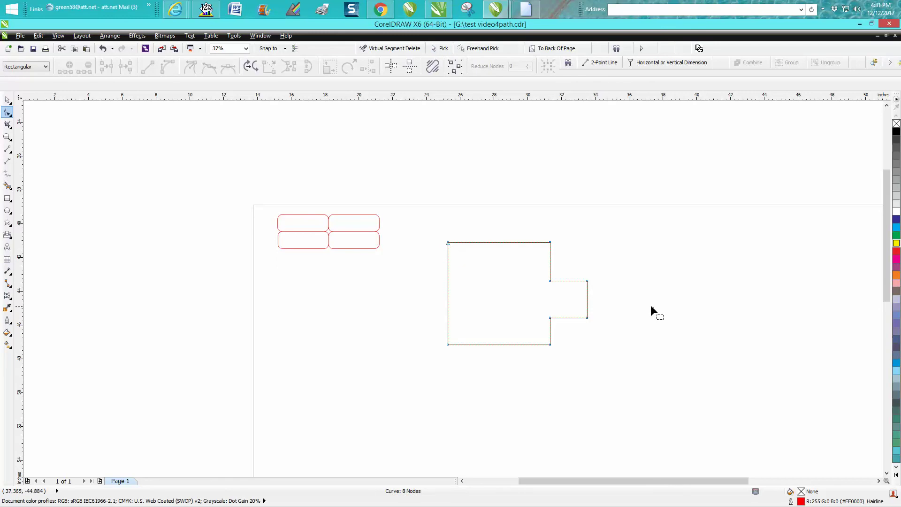
# - Break the outline at the tab's lower-right corner node, after undoing an upper-right break with Close Curve
pyautogui.rightClick(587, 281)
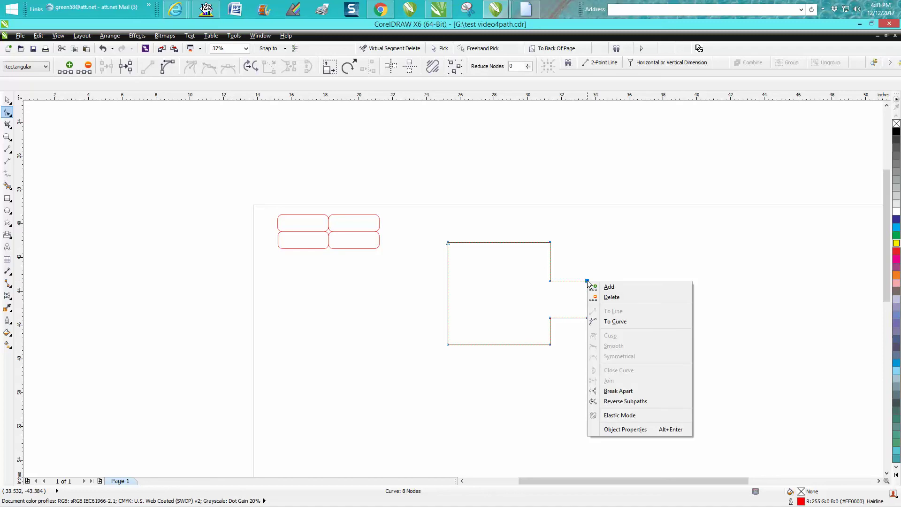
pyautogui.click(616, 392)
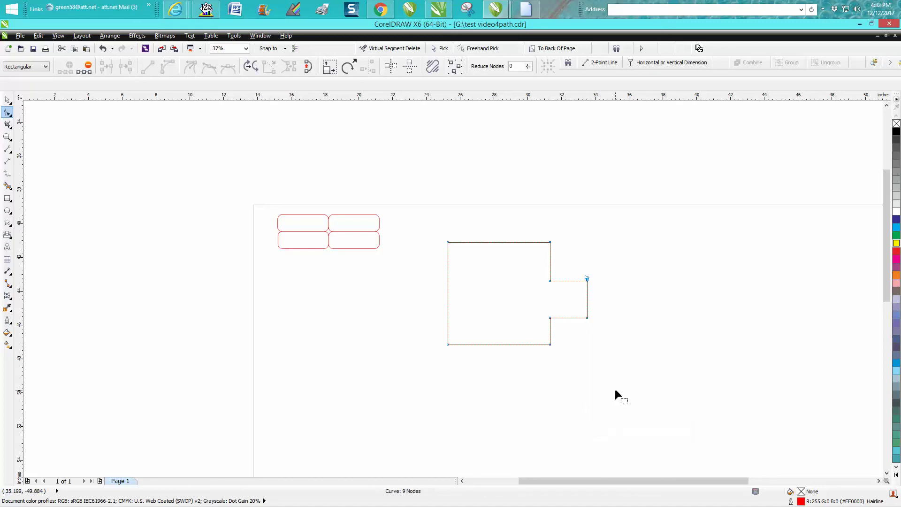
pyautogui.rightClick(587, 281)
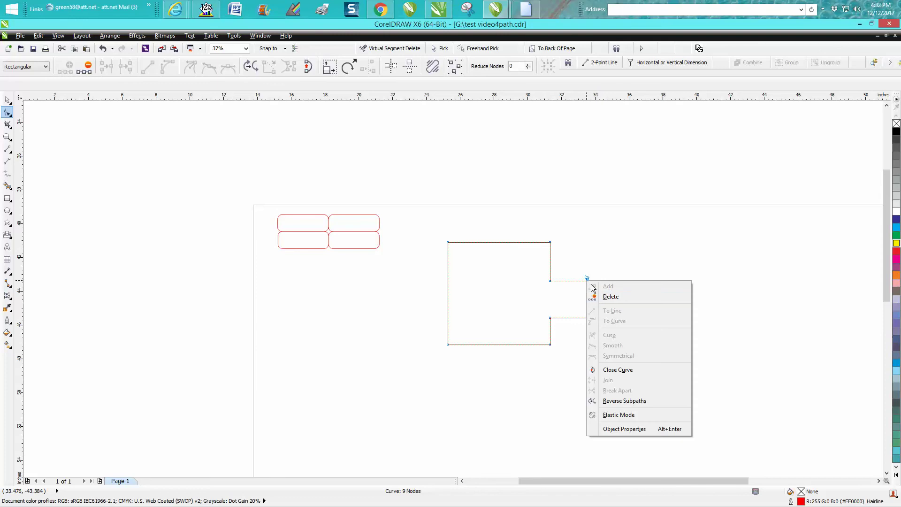
pyautogui.click(625, 370)
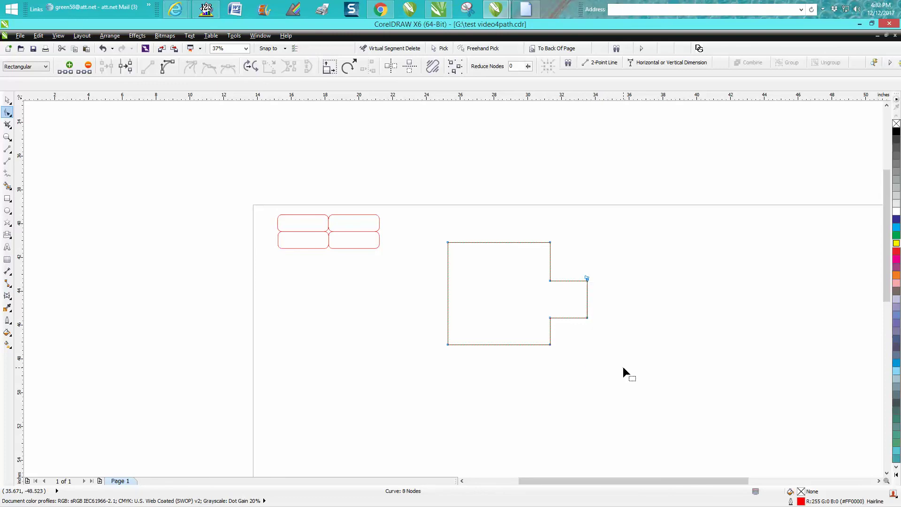
pyautogui.click(8, 100)
pyautogui.click(8, 112)
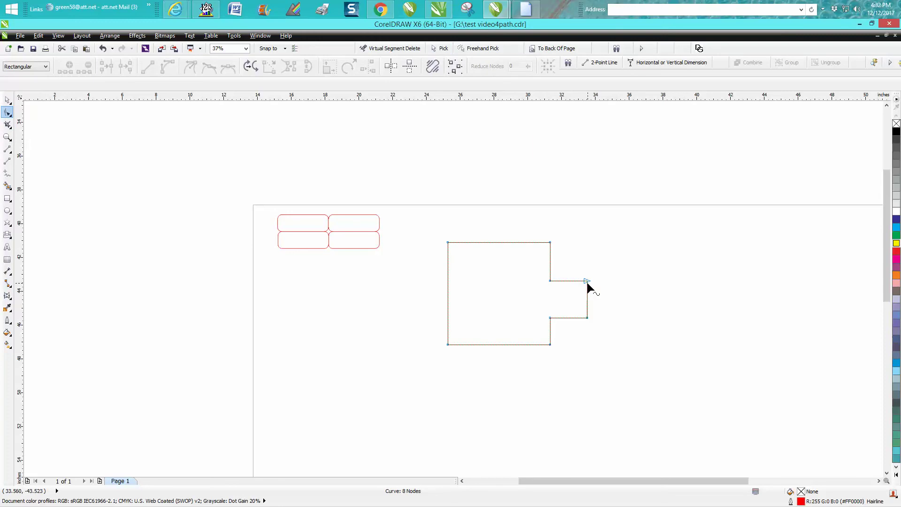
pyautogui.rightClick(588, 317)
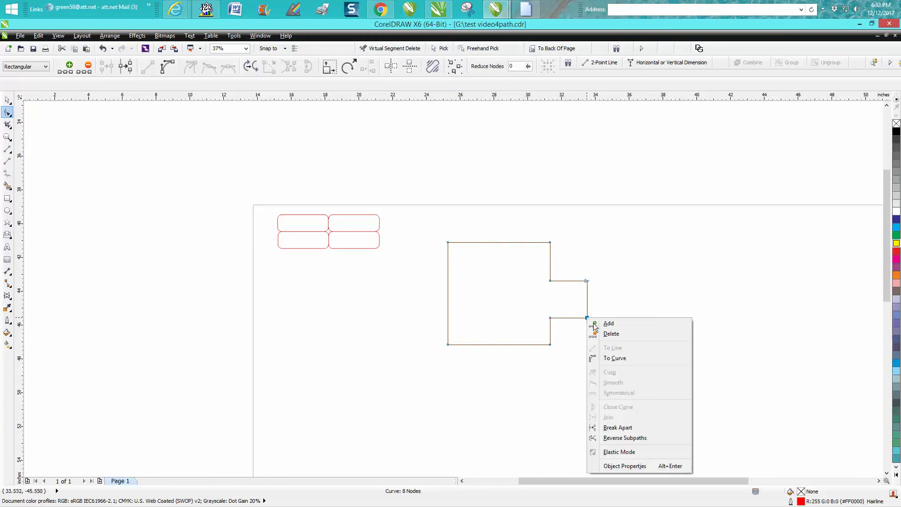
pyautogui.click(618, 427)
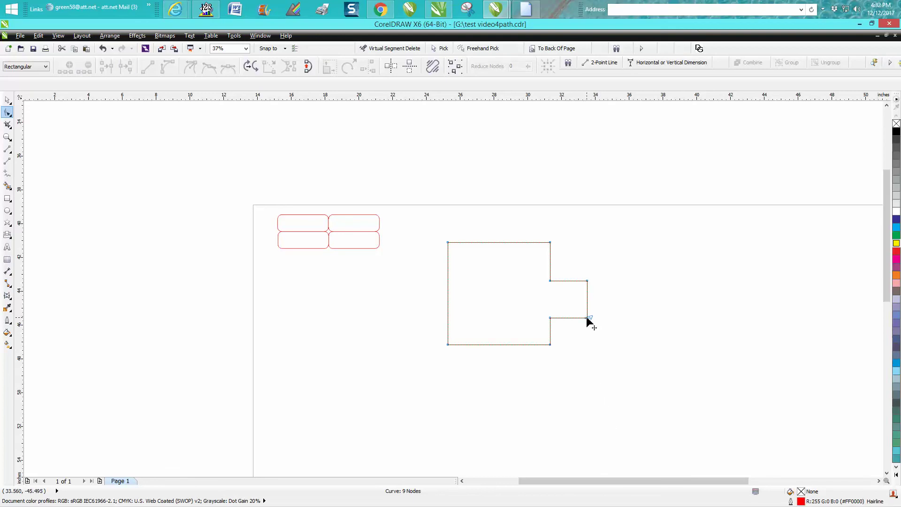
# - Zoom to the tab's lower-right node, apply Close Curve there, and Reverse Subpaths on the path
pyautogui.press('z')
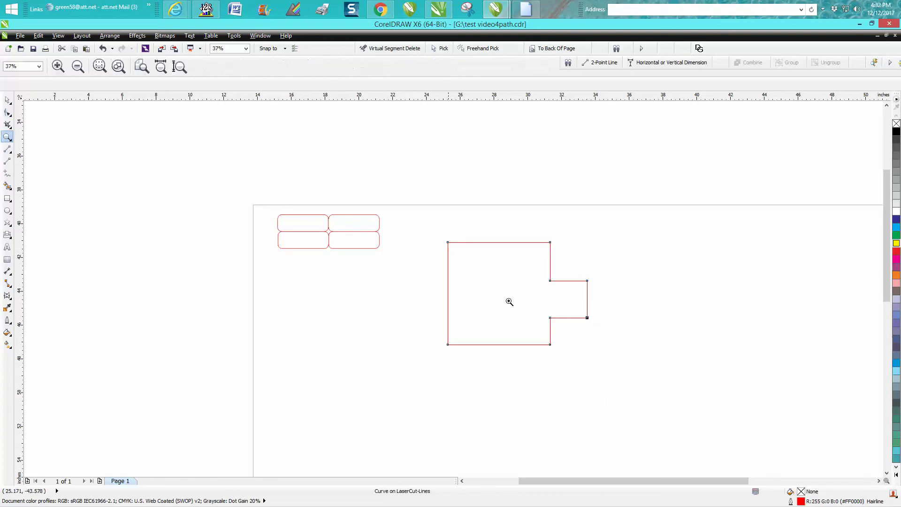
pyautogui.moveTo(580, 310); pyautogui.dragTo(608, 337)
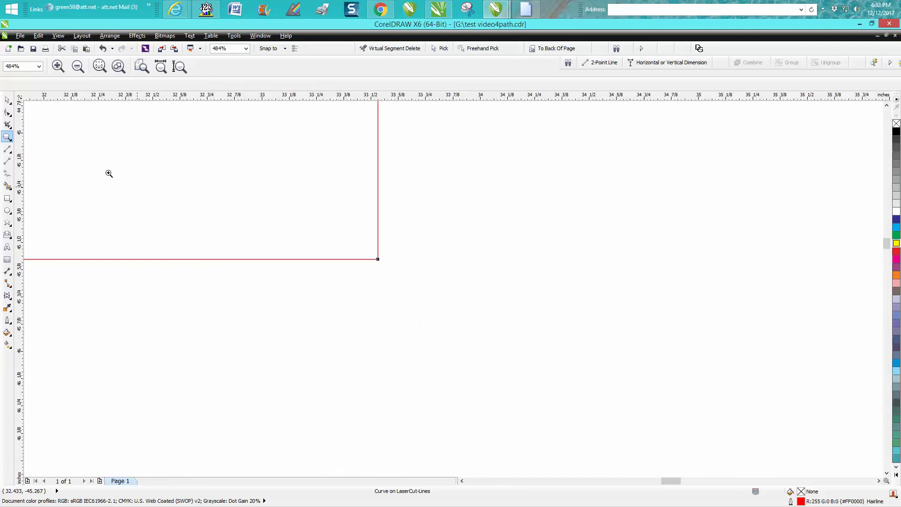
pyautogui.click(8, 112)
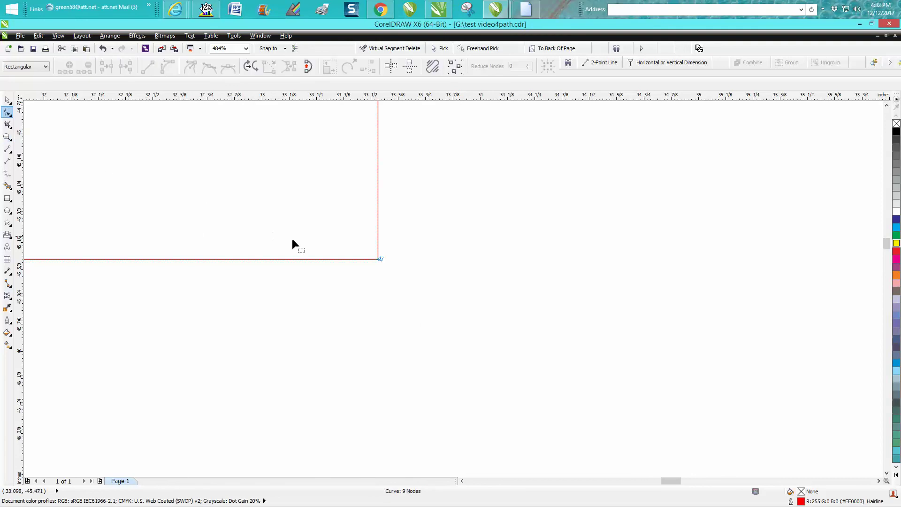
pyautogui.rightClick(377, 258)
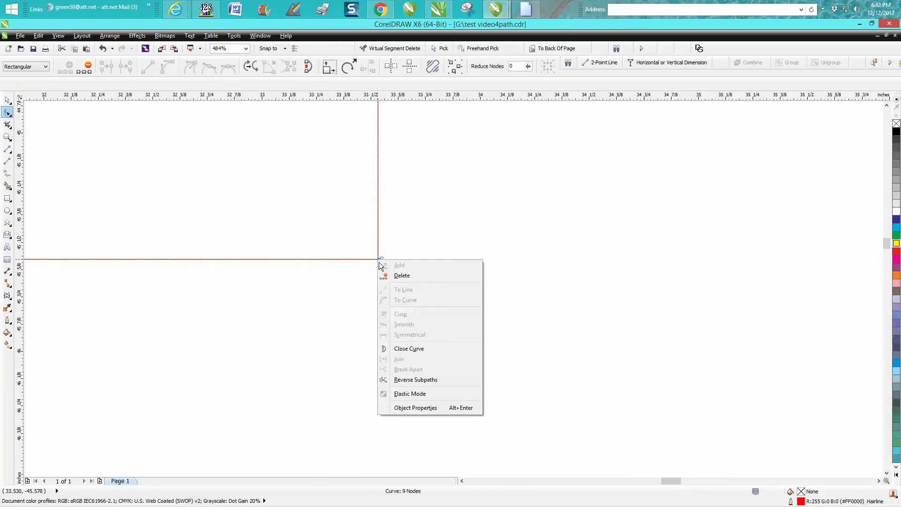
pyautogui.click(403, 347)
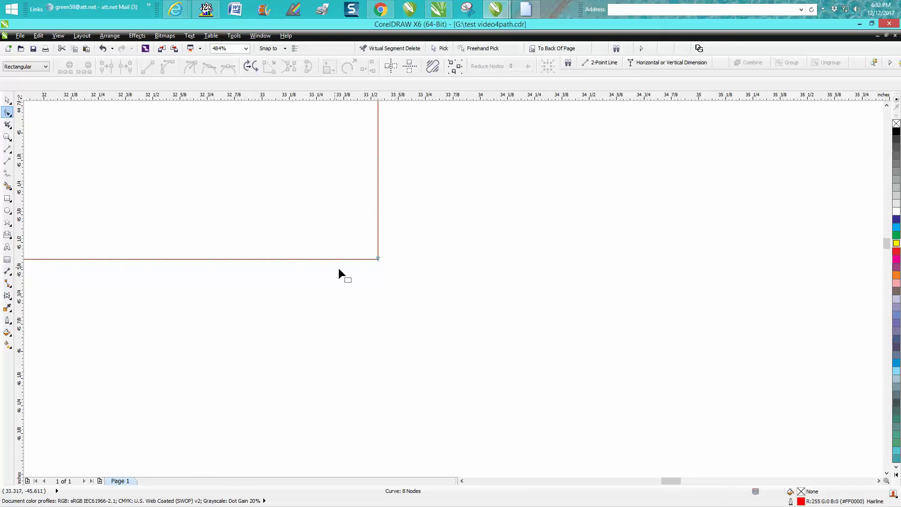
pyautogui.scroll(-3, 339, 268)
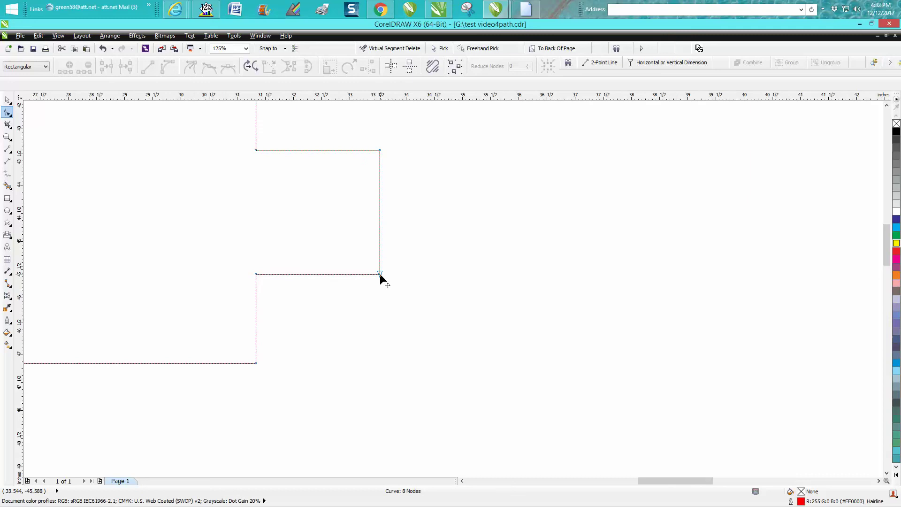
pyautogui.rightClick(380, 274)
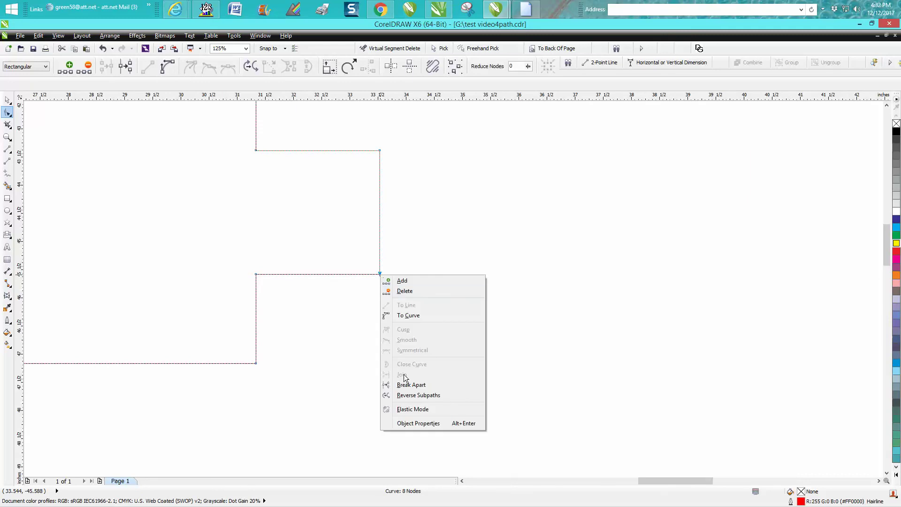
pyautogui.click(417, 395)
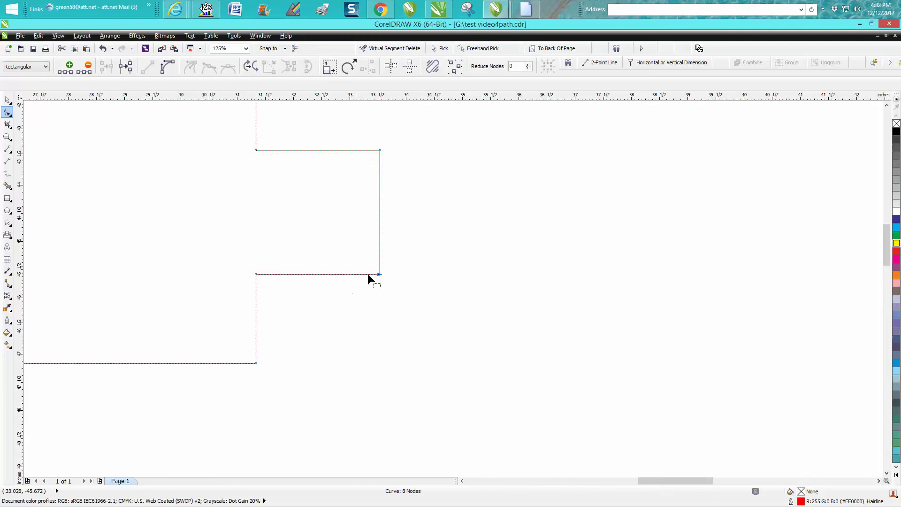
pyautogui.scroll(-4, 374, 274)
# - Drop a 180°-rotated copy of the notched shape to the right, joined at the tab
pyautogui.click(7, 100)
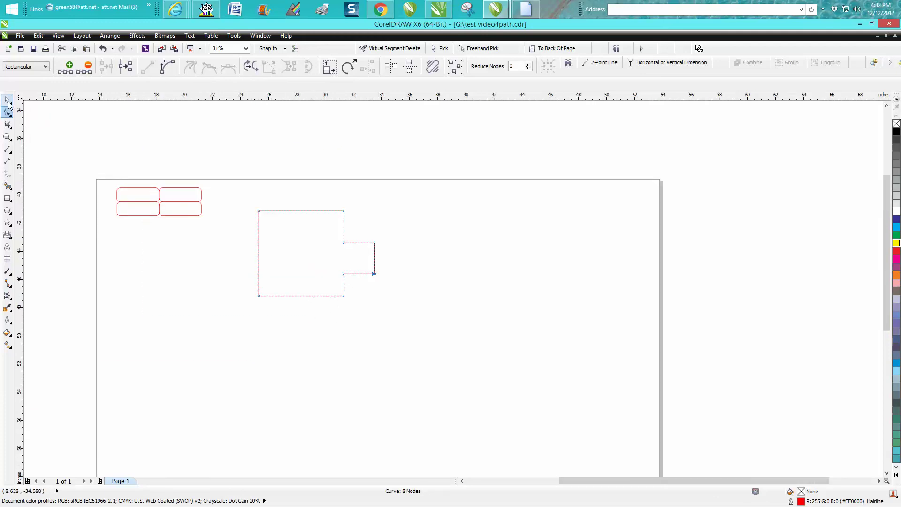
pyautogui.moveTo(227, 200); pyautogui.dragTo(410, 302)
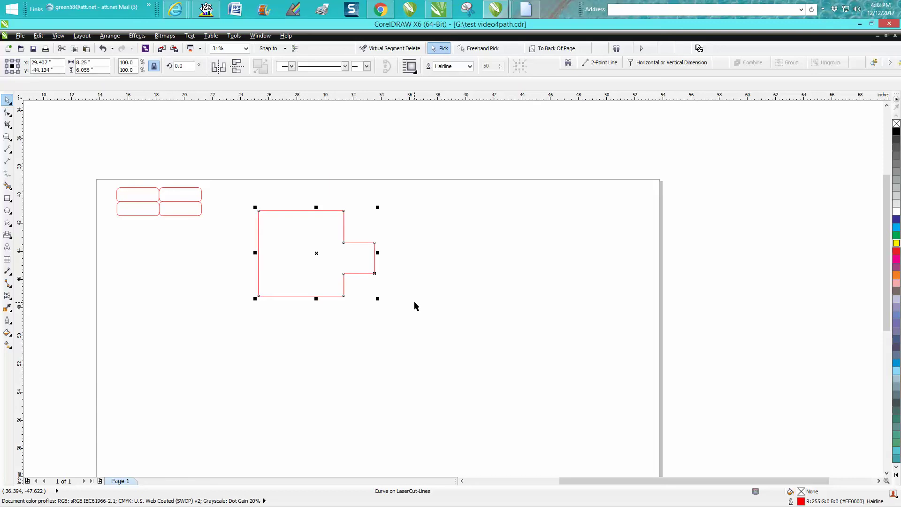
pyautogui.moveTo(258, 254); pyautogui.dragTo(357, 353)
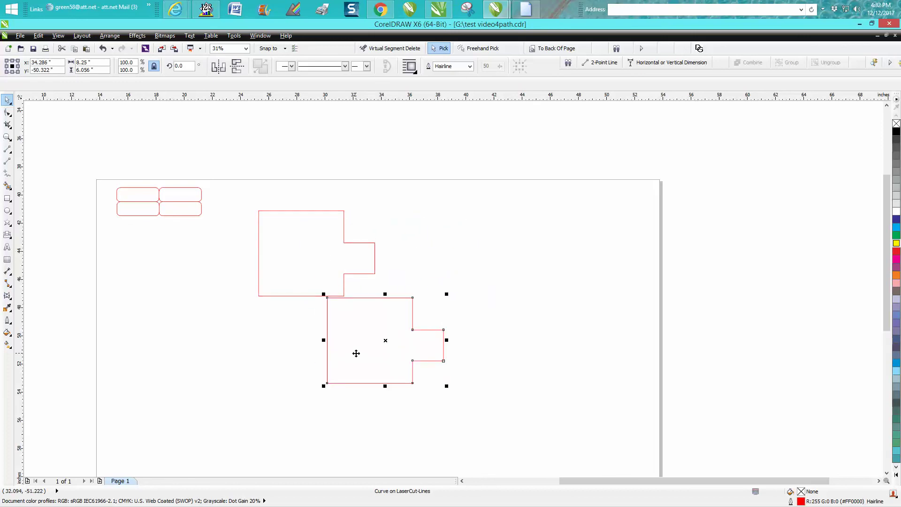
pyautogui.hotkey('ctrl', 'z')
pyautogui.moveTo(242, 202); pyautogui.dragTo(392, 314)
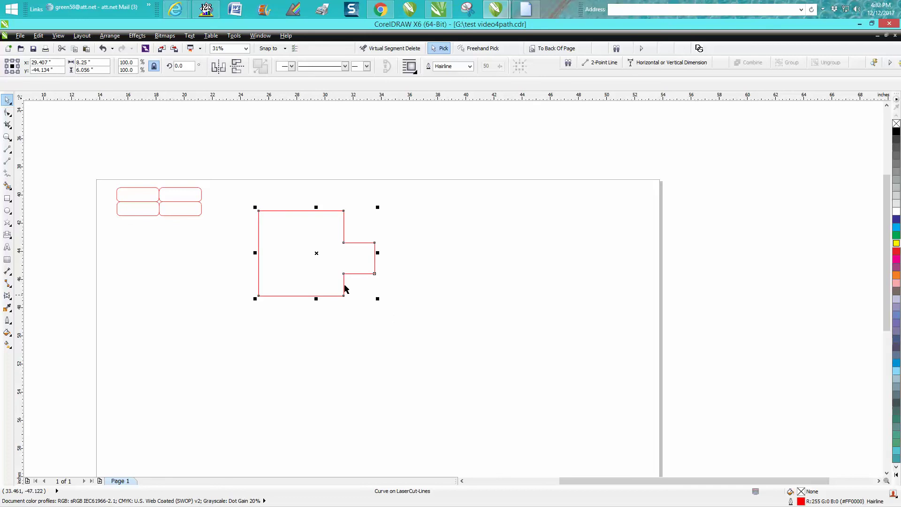
pyautogui.moveTo(263, 259); pyautogui.dragTo(437, 254)
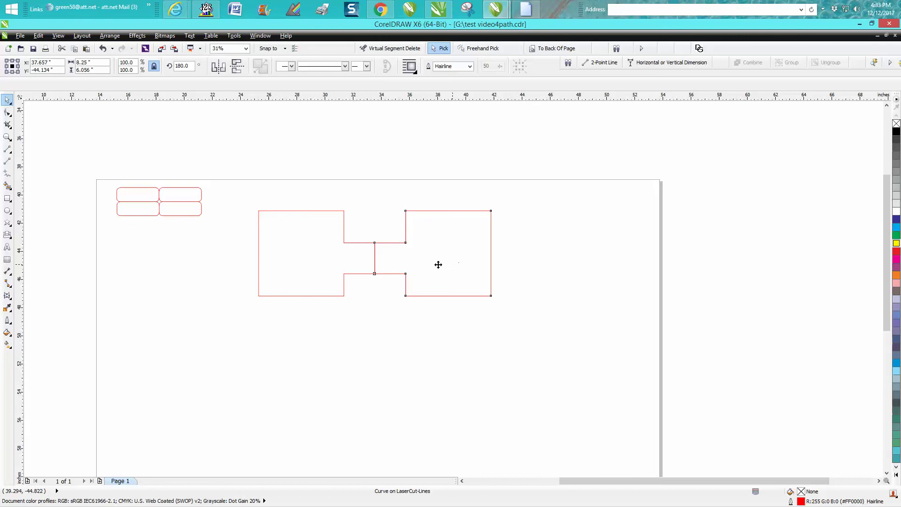
# - Zoom in where the tabs meet, nudge the copy to snap into place, and inspect both shapes' nodes
pyautogui.click(7, 137)
pyautogui.moveTo(338, 217); pyautogui.dragTo(510, 314)
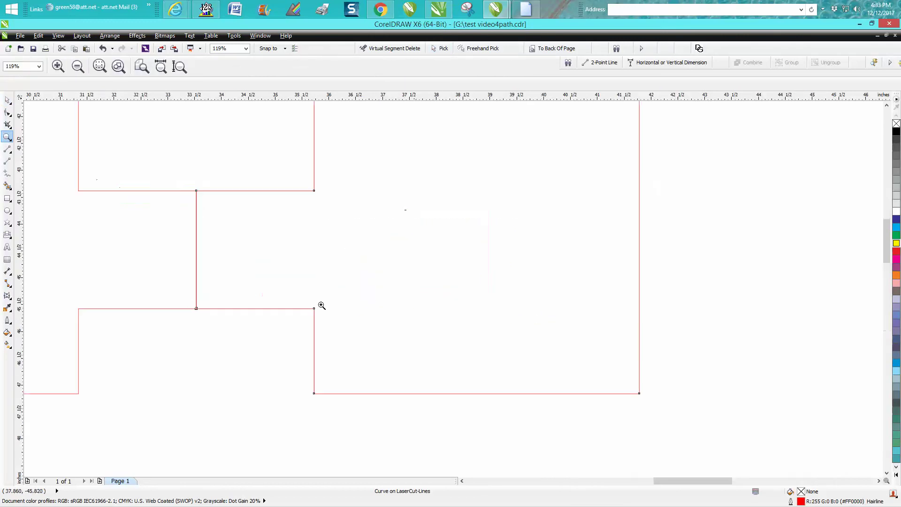
pyautogui.click(8, 100)
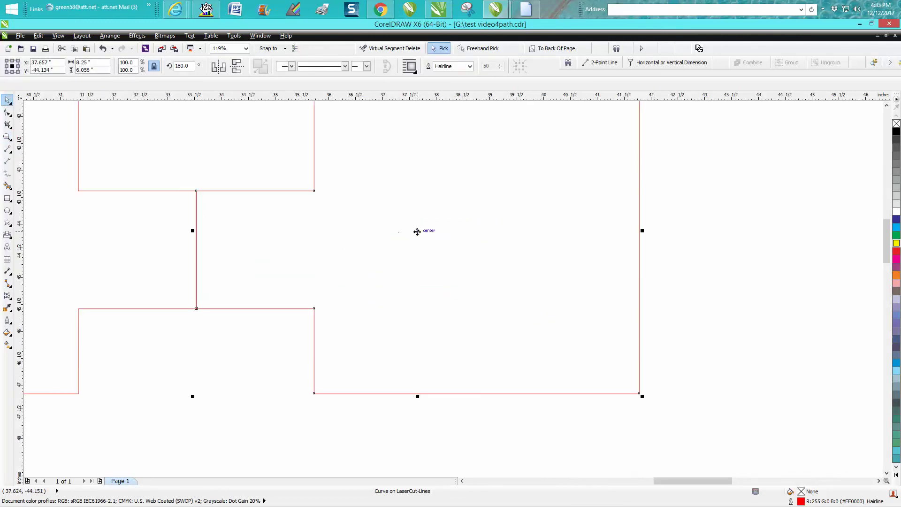
pyautogui.moveTo(419, 231); pyautogui.dragTo(424, 233)
pyautogui.click(7, 113)
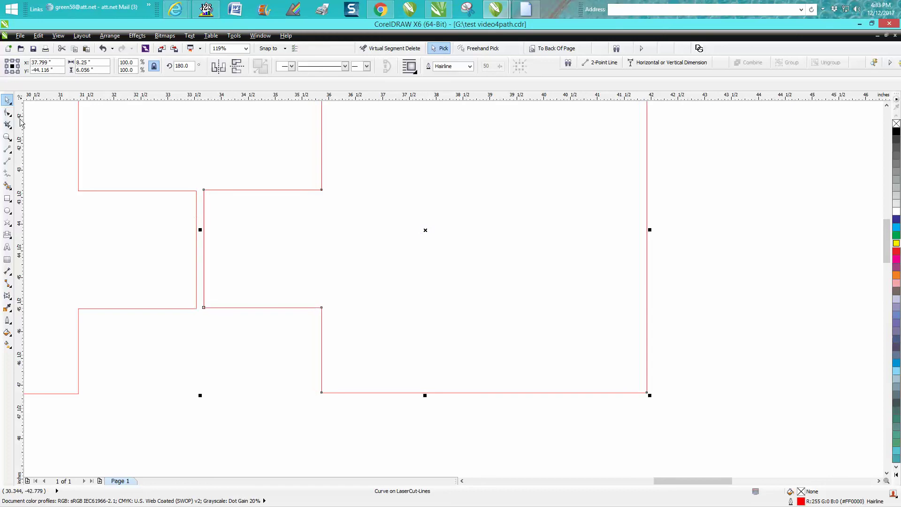
pyautogui.click(138, 191)
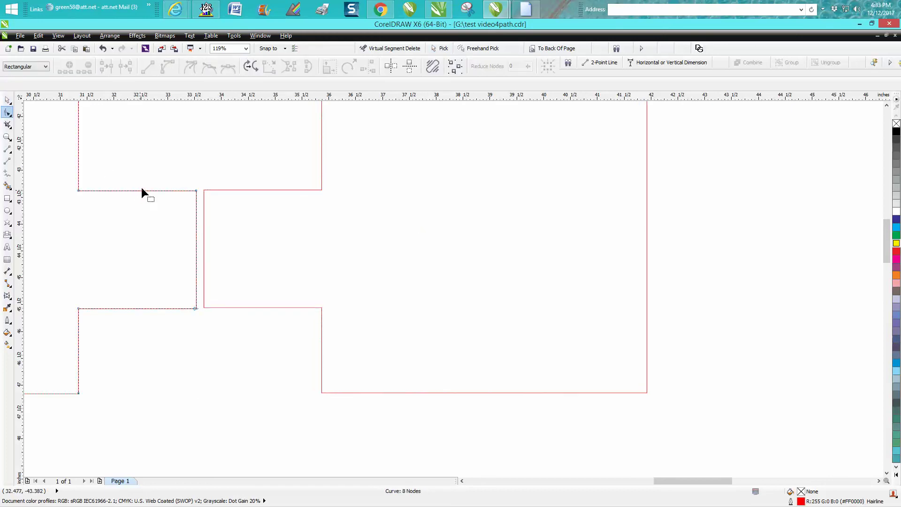
pyautogui.click(204, 306)
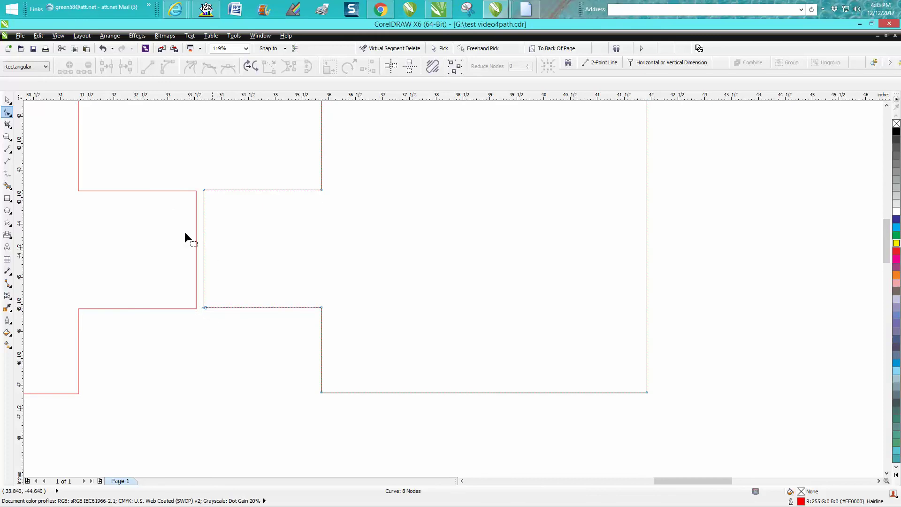
pyautogui.scroll(-4, 213, 213)
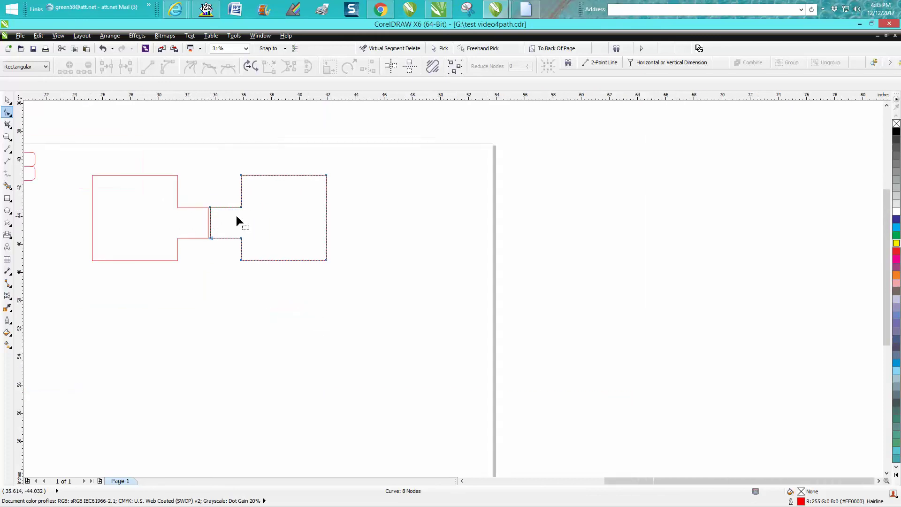
# - Break Apart then Close Curve at the copy's top-right corner node, and recheck both shapes' nodes
pyautogui.click(327, 175)
pyautogui.rightClick(327, 175)
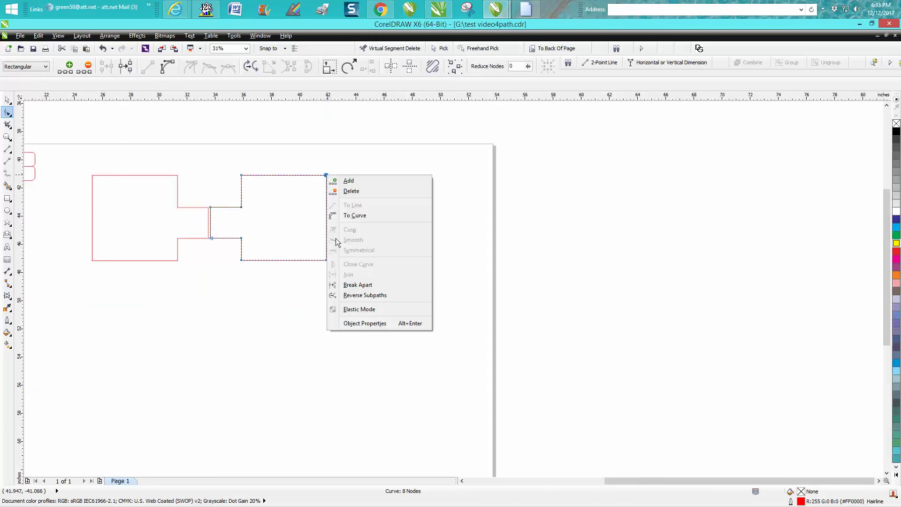
pyautogui.click(364, 285)
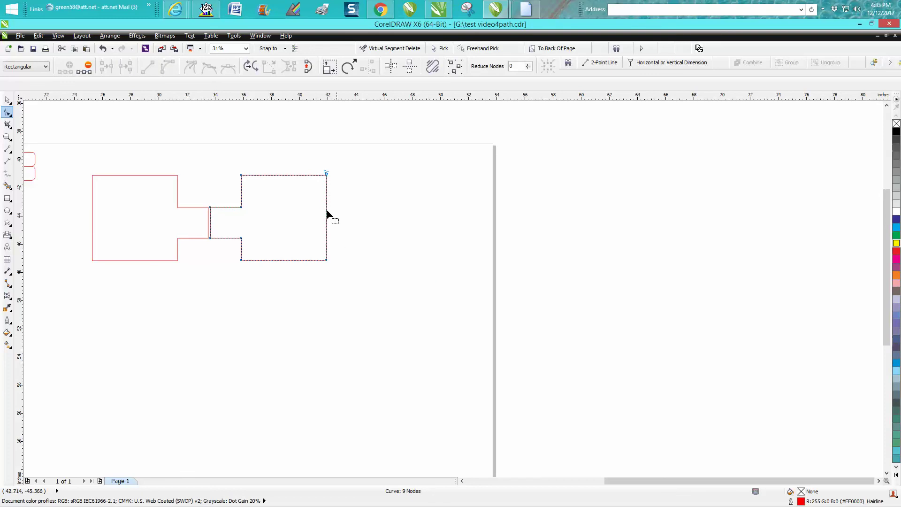
pyautogui.rightClick(327, 178)
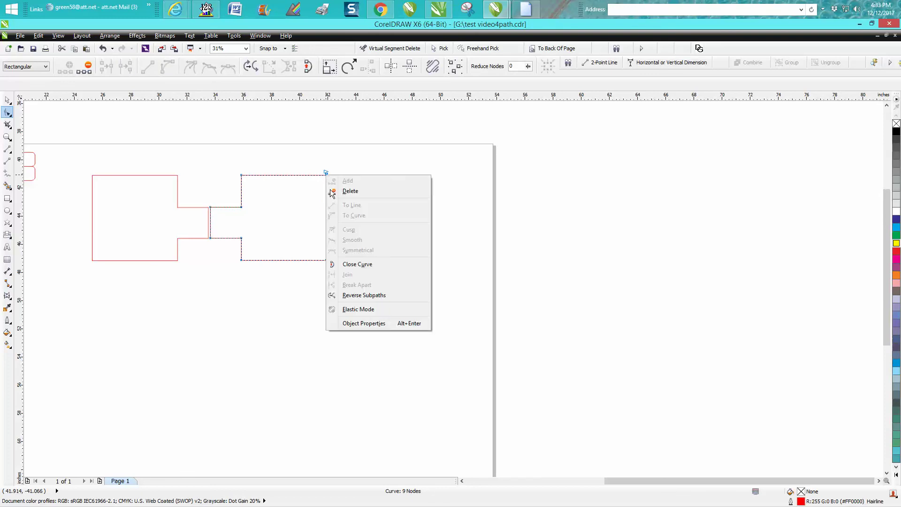
pyautogui.click(358, 264)
pyautogui.click(176, 205)
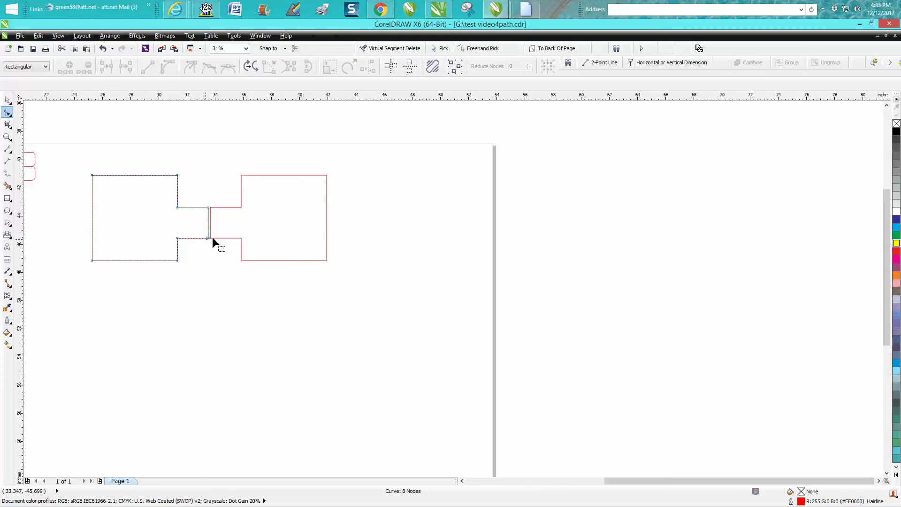
pyautogui.click(284, 179)
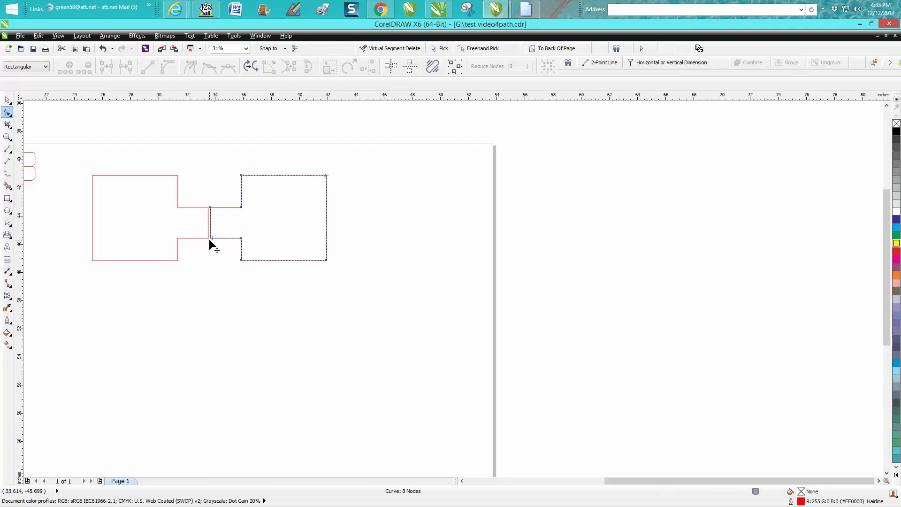
pyautogui.scroll(-3, 212, 239)
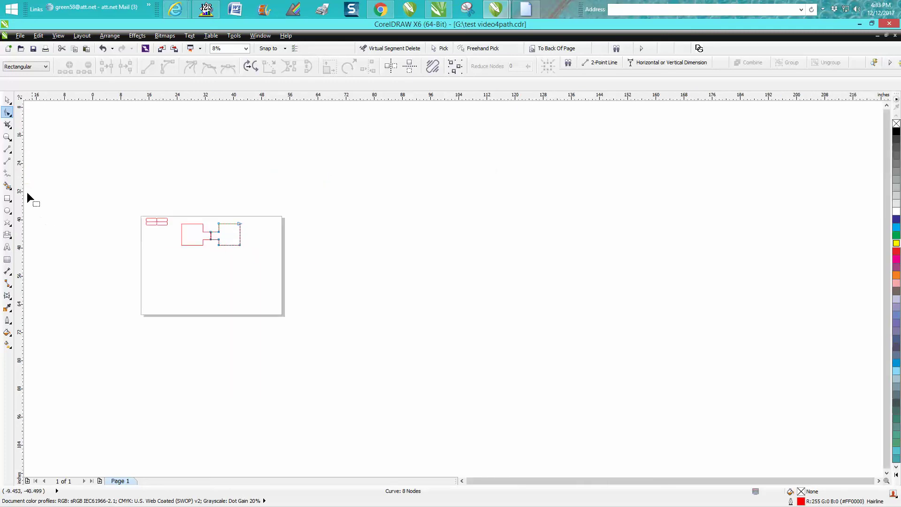
pyautogui.click(8, 136)
pyautogui.moveTo(138, 216); pyautogui.dragTo(259, 267)
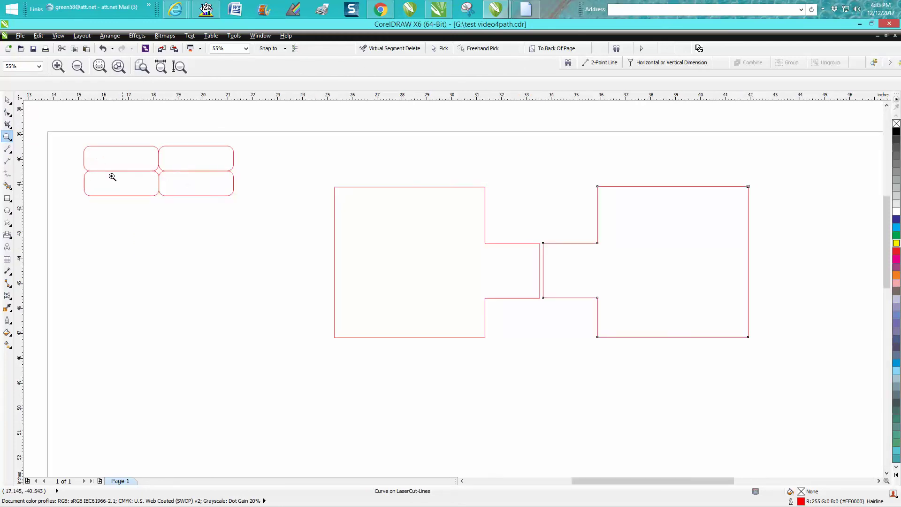
pyautogui.scroll(-3, 156, 209)
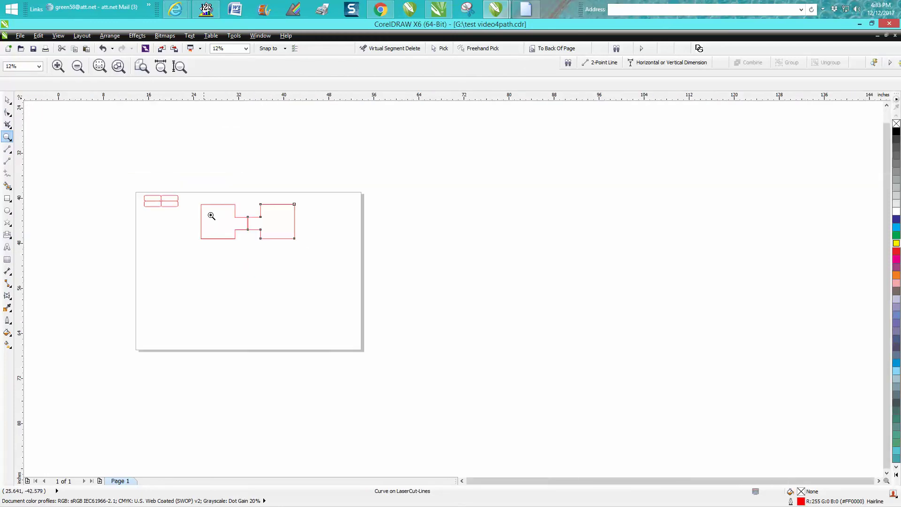